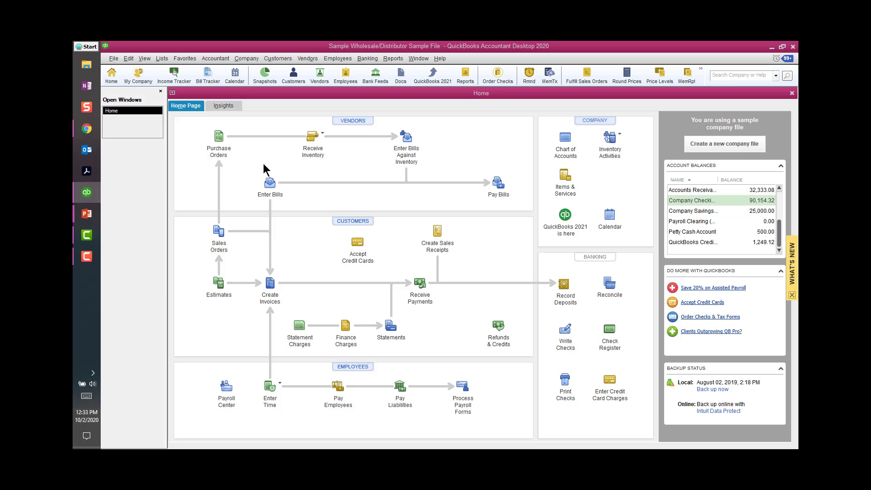
Open the Chart of Accounts
{"action": "left_click", "coordinate": [162, 58]}
{"action": "left_click", "coordinate": [168, 71]}
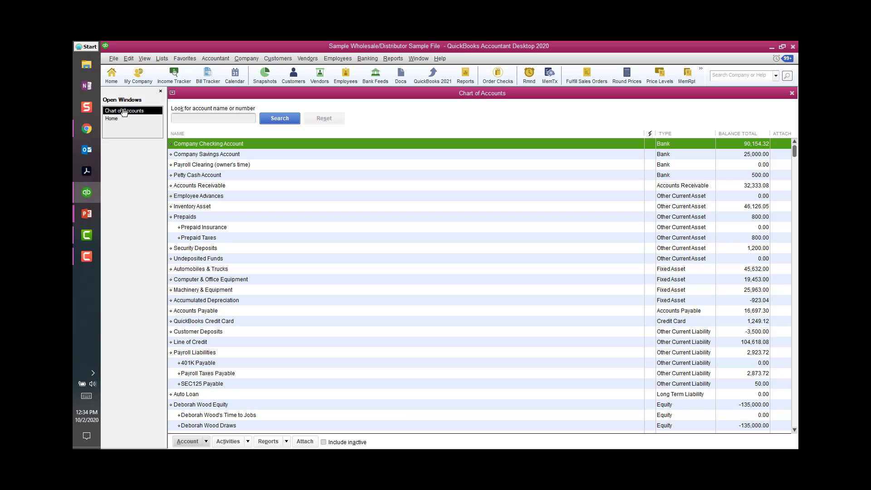
{"action": "left_click", "coordinate": [162, 58]}
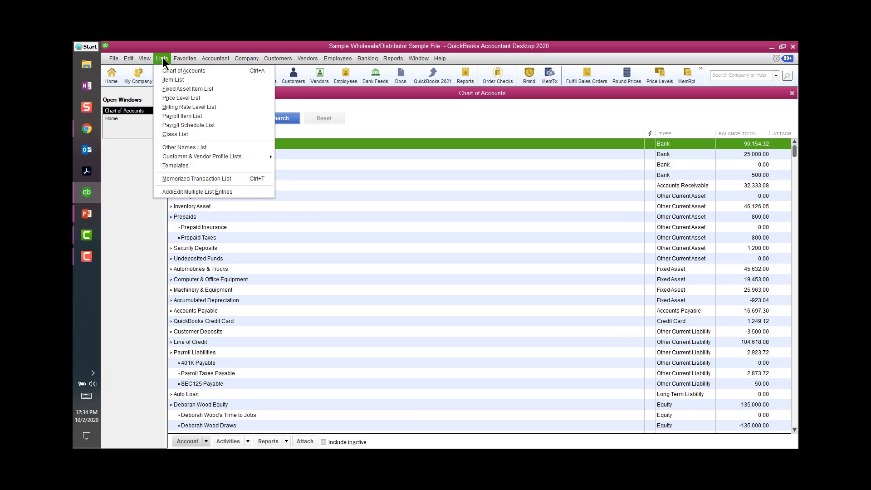
{"action": "left_click", "coordinate": [113, 119]}
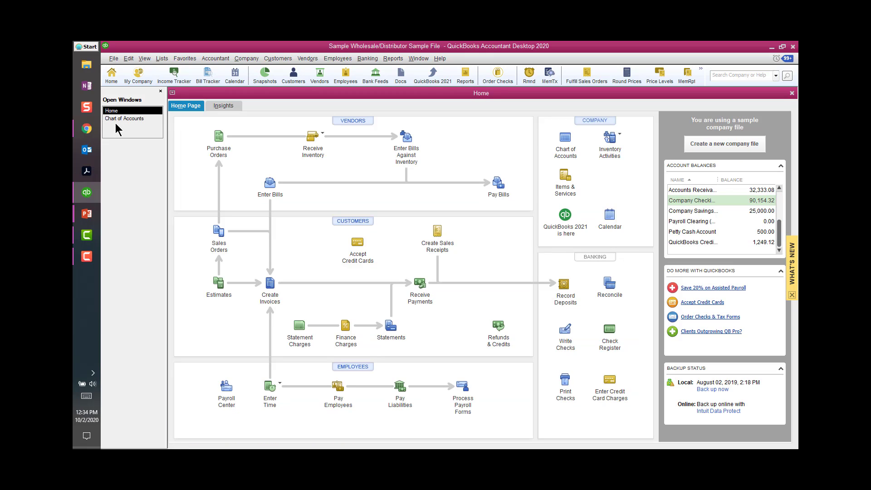
{"action": "left_click", "coordinate": [567, 142]}
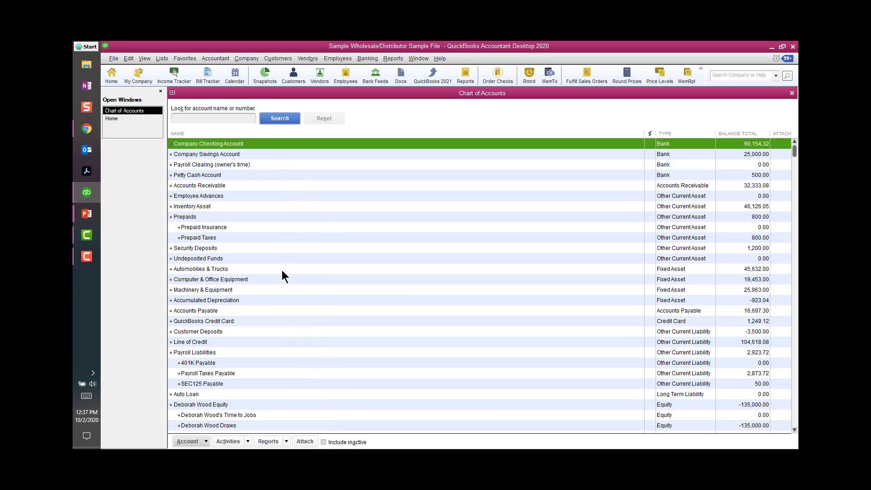
Start a new account, review the Bank, Income and other account types, and continue with Expense as the type
{"action": "left_click", "coordinate": [206, 442]}
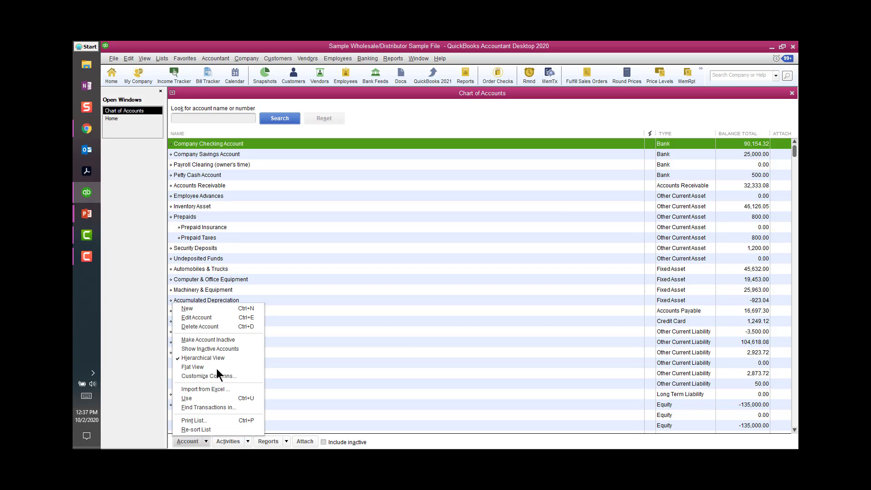
{"action": "left_click", "coordinate": [206, 309]}
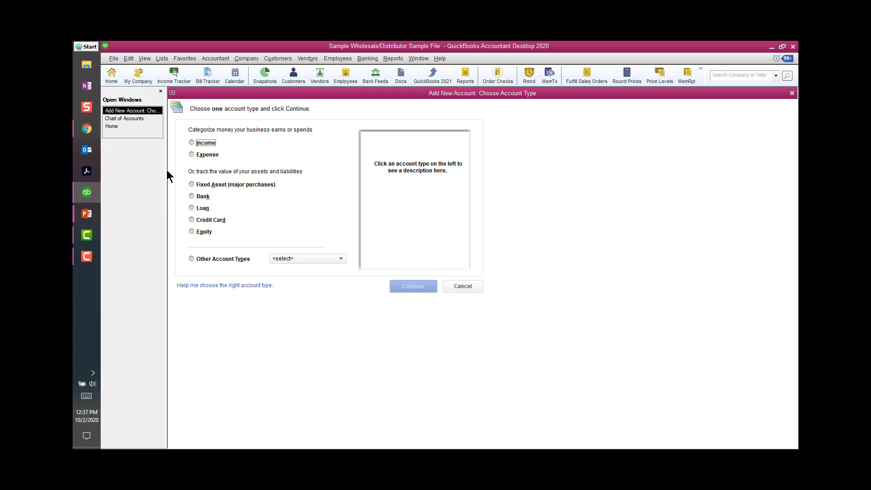
{"action": "left_click", "coordinate": [341, 260]}
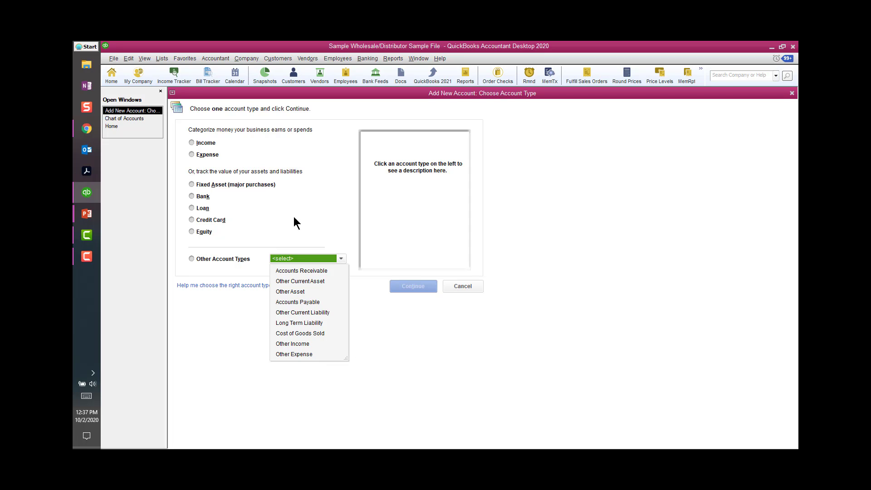
{"action": "left_click", "coordinate": [192, 196]}
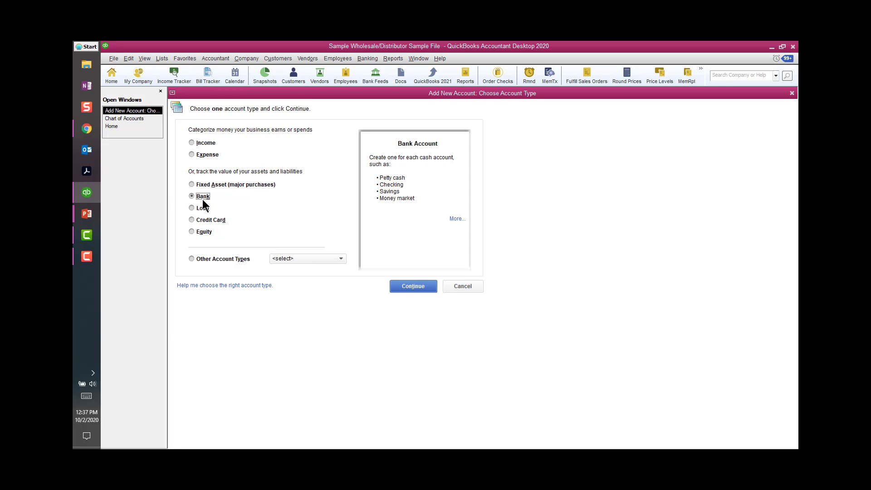
{"action": "left_click", "coordinate": [197, 154]}
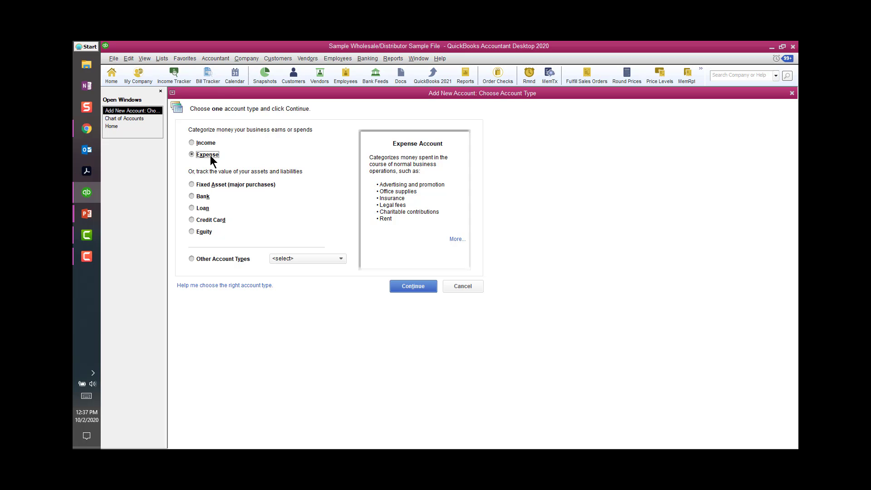
{"action": "left_click", "coordinate": [341, 259]}
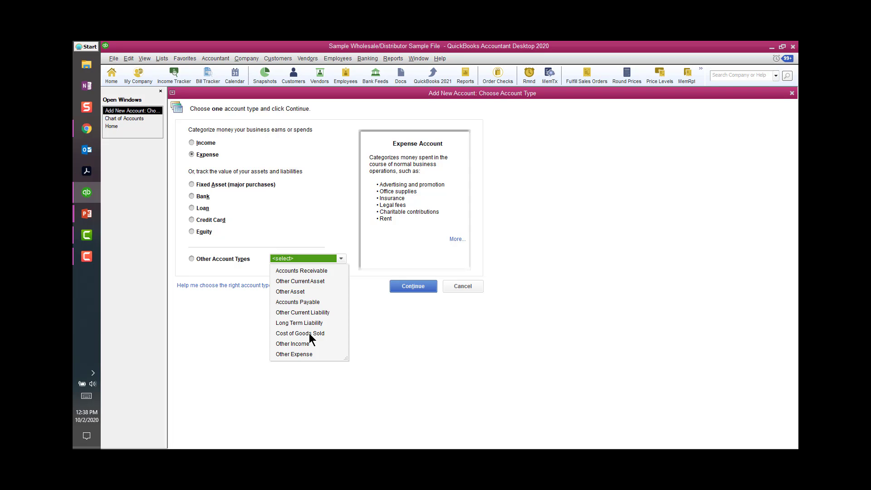
{"action": "left_click", "coordinate": [201, 144]}
{"action": "left_click", "coordinate": [201, 144]}
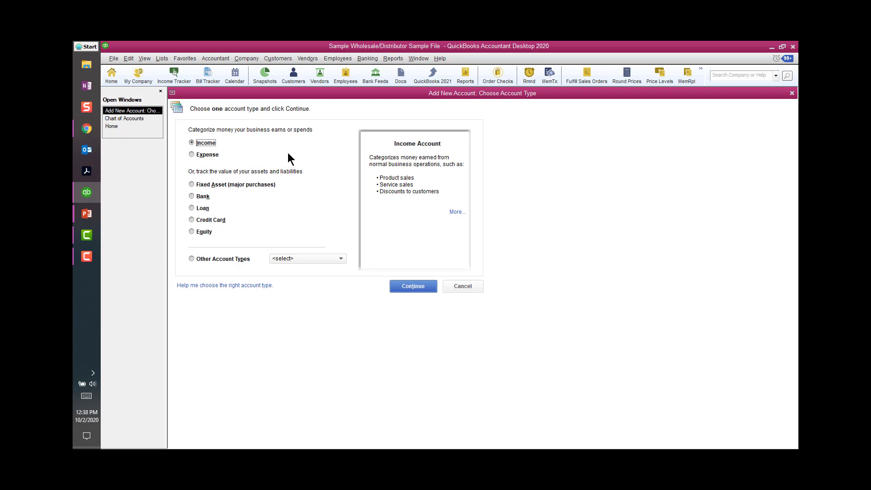
{"action": "left_click", "coordinate": [202, 153]}
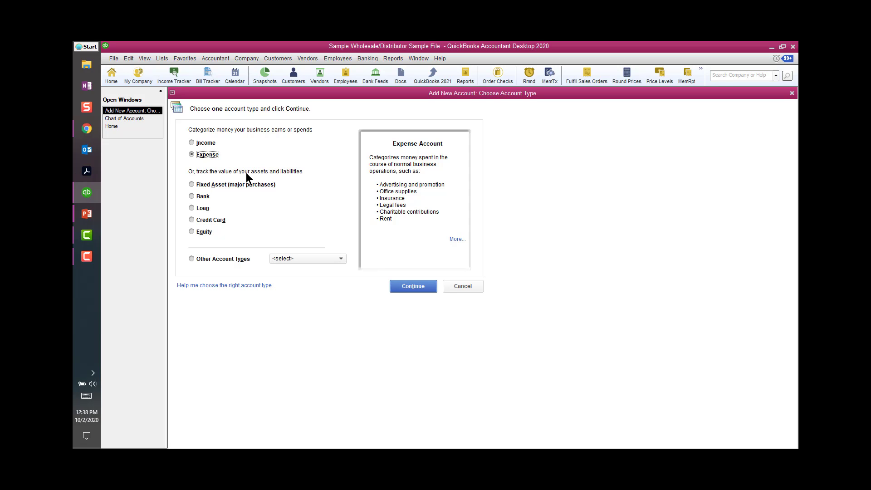
{"action": "left_click", "coordinate": [411, 288]}
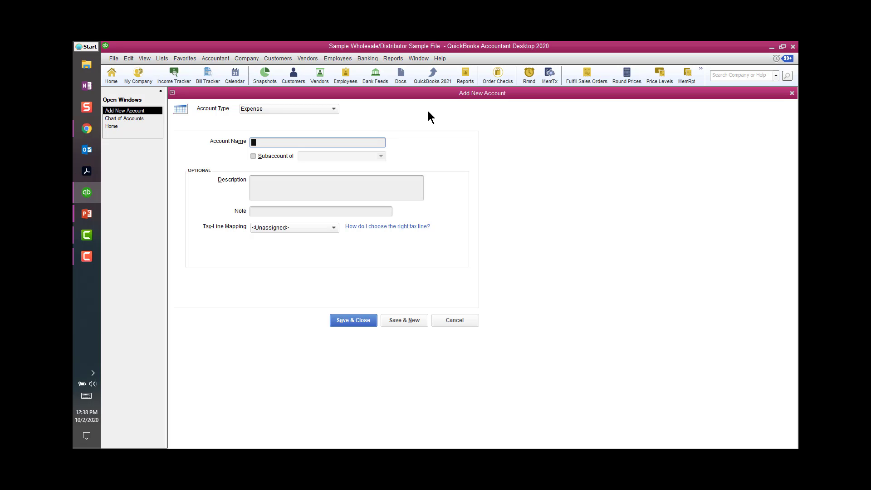
Check the existing chart of accounts and name the new expense account "Office Cleaning Expense"
{"action": "left_click", "coordinate": [132, 119]}
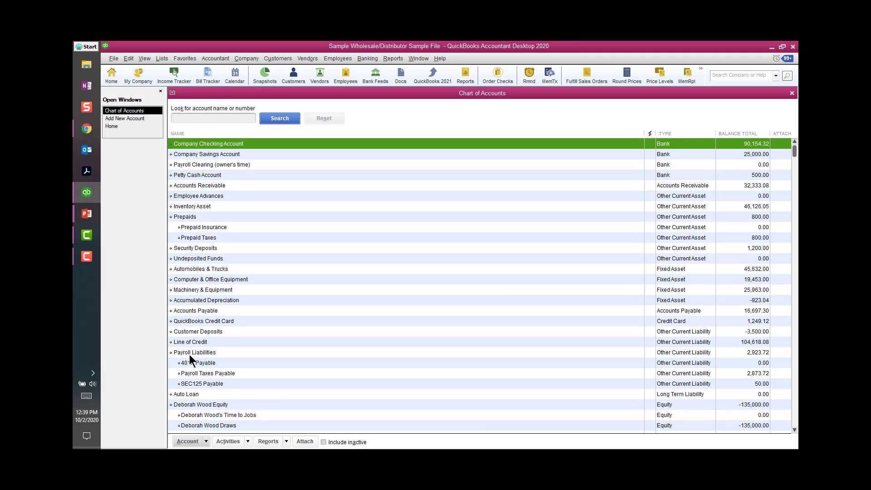
{"action": "left_click", "coordinate": [126, 118]}
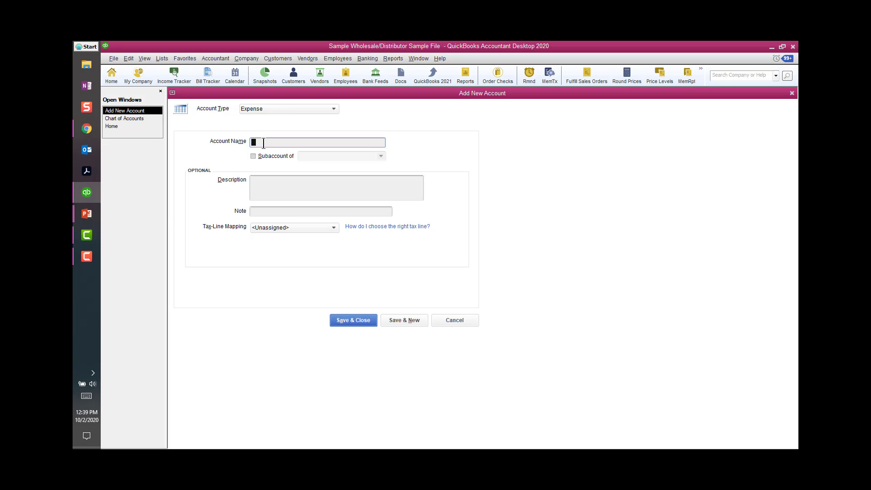
{"action": "type", "text": "Office Cleaning Expense"}
{"action": "left_click", "coordinate": [254, 157]}
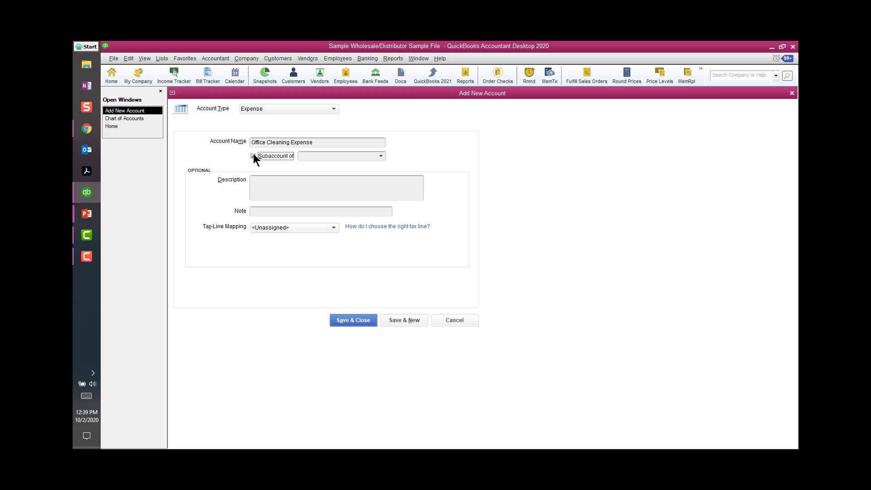
{"action": "left_click", "coordinate": [382, 155]}
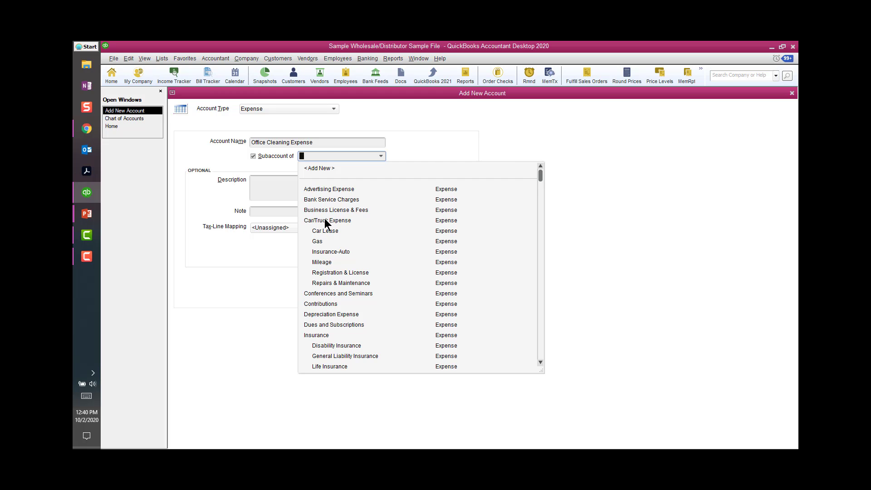
{"action": "scroll", "coordinate": [350, 254], "scroll_direction": "down", "scroll_amount": 2}
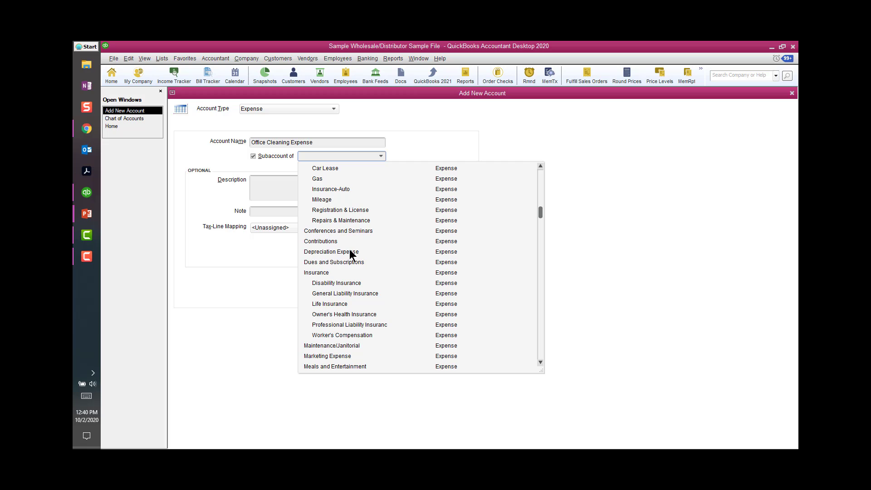
{"action": "scroll", "coordinate": [351, 253], "scroll_direction": "down", "scroll_amount": 1}
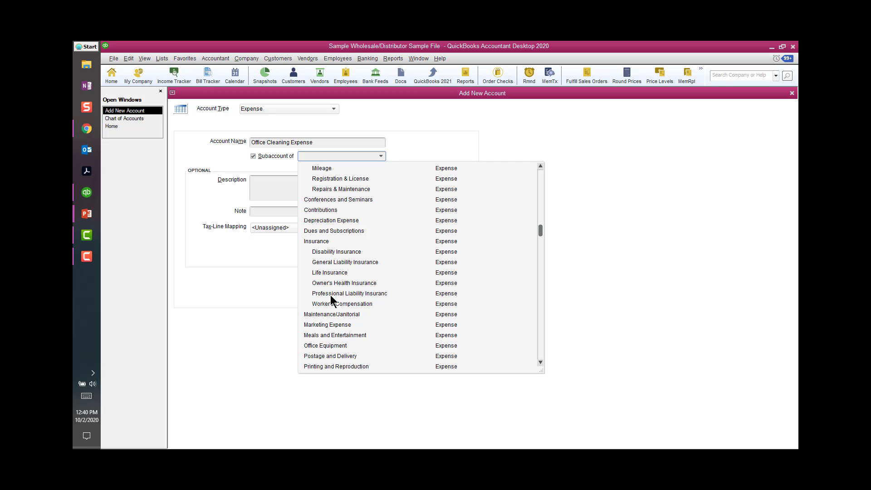
{"action": "scroll", "coordinate": [335, 305], "scroll_direction": "up", "scroll_amount": 3}
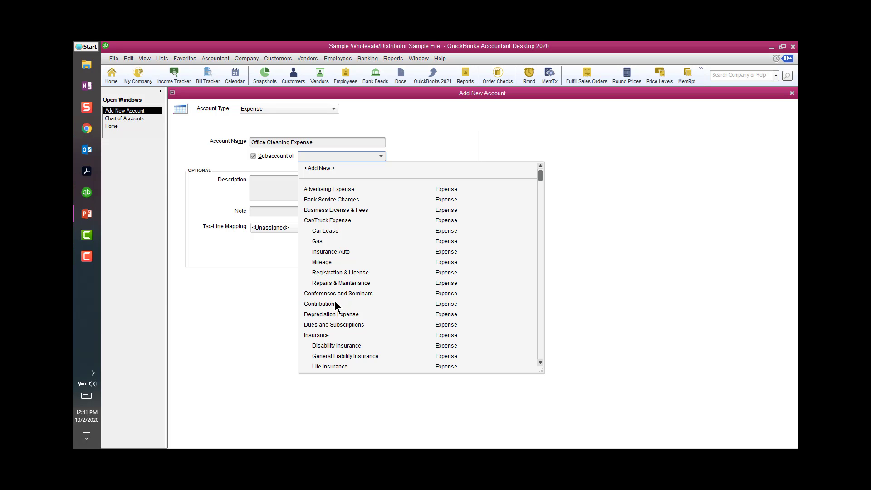
{"action": "left_click", "coordinate": [253, 156]}
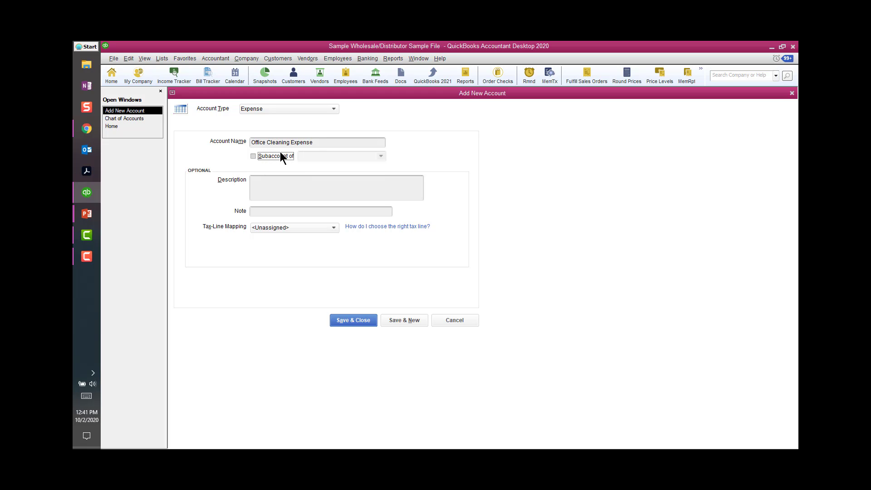
Save the new account with a blank description and move it in the account list to directly above Office Equipment
{"action": "left_click", "coordinate": [253, 184]}
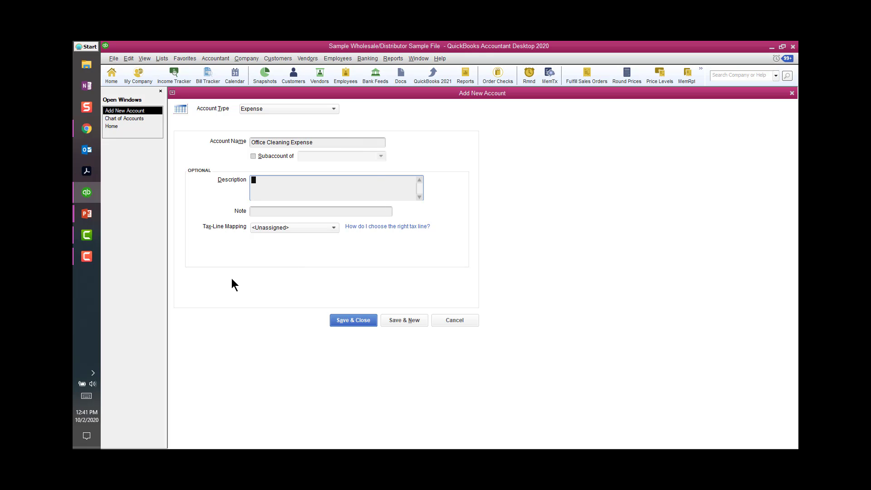
{"action": "left_click", "coordinate": [353, 320]}
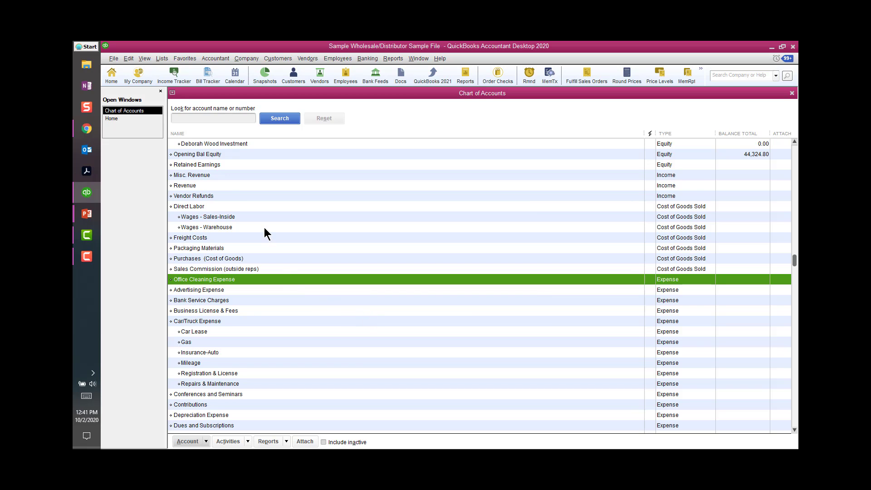
{"action": "scroll", "coordinate": [264, 228], "scroll_direction": "down", "scroll_amount": 1}
{"action": "scroll", "coordinate": [264, 228], "scroll_direction": "down", "scroll_amount": 2}
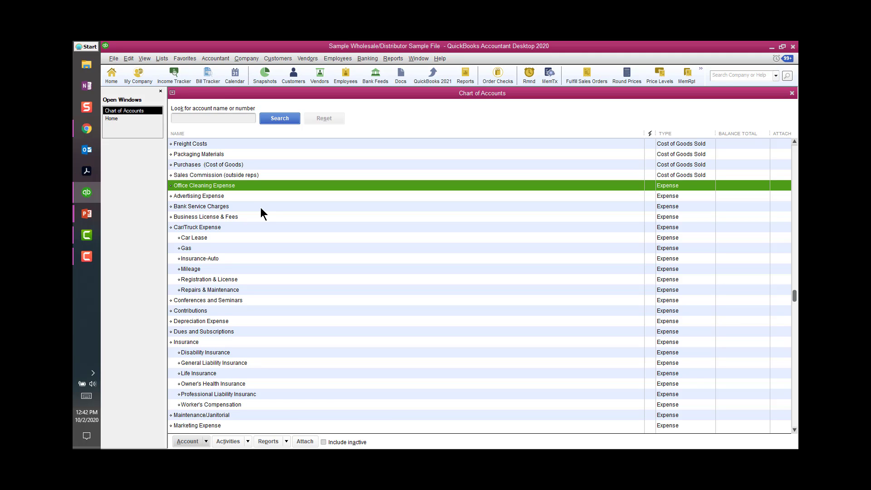
{"action": "scroll", "coordinate": [260, 208], "scroll_direction": "down", "scroll_amount": 1}
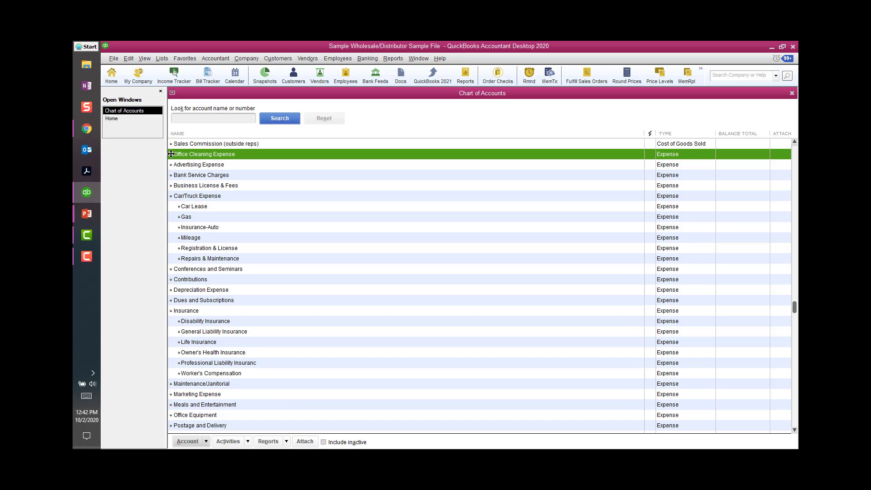
{"action": "left_click_drag", "start_coordinate": [171, 154], "coordinate": [168, 411]}
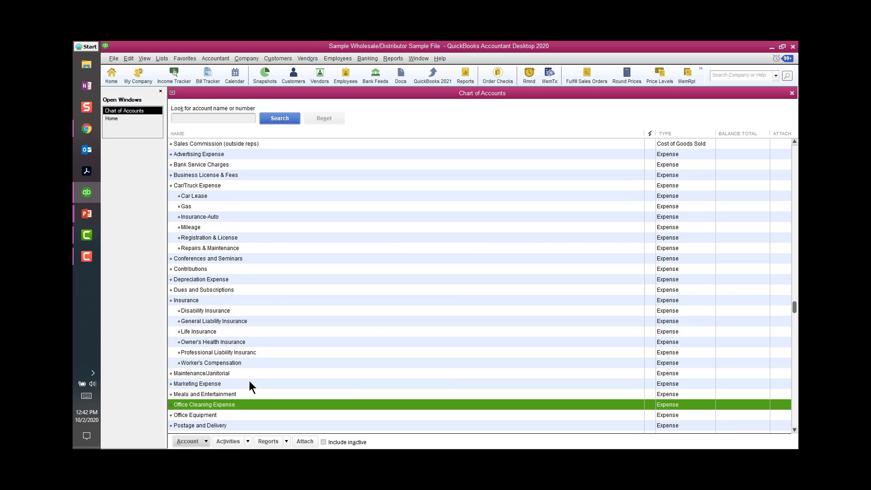
Review the order and types of accounts in the chart, from the bank accounts down through the expense accounts
{"action": "scroll", "coordinate": [250, 382], "scroll_direction": "down", "scroll_amount": 3}
{"action": "scroll", "coordinate": [249, 380], "scroll_direction": "down", "scroll_amount": 1}
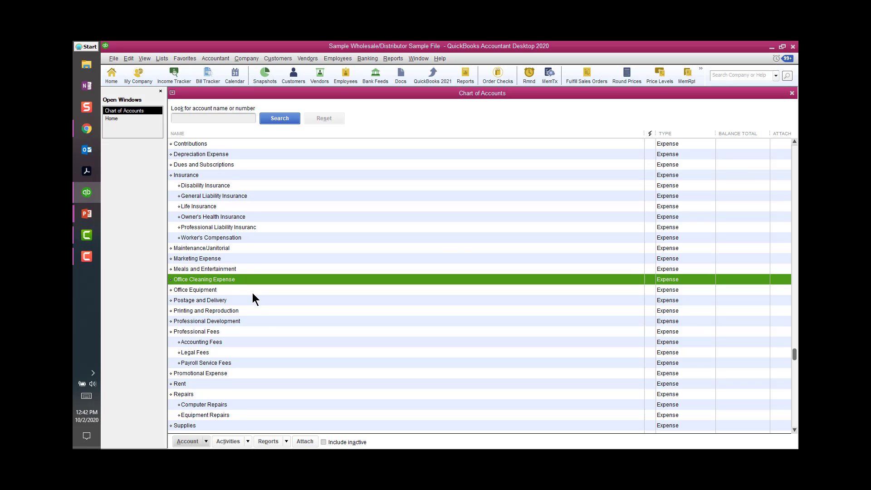
{"action": "scroll", "coordinate": [252, 292], "scroll_direction": "up", "scroll_amount": 4}
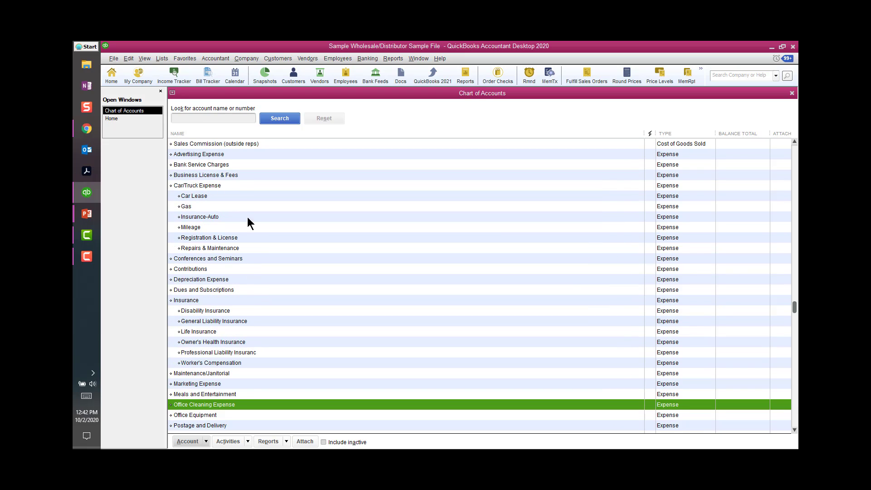
{"action": "scroll", "coordinate": [248, 220], "scroll_direction": "up", "scroll_amount": 1}
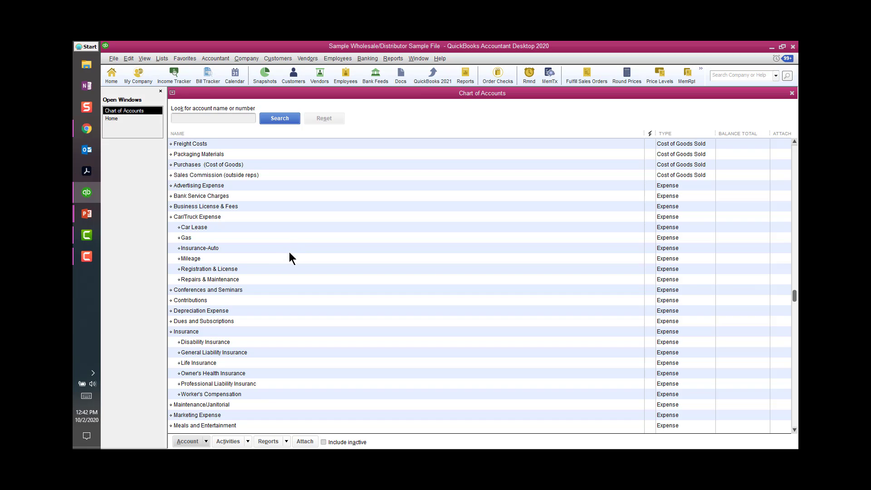
{"action": "scroll", "coordinate": [281, 239], "scroll_direction": "down", "scroll_amount": 2}
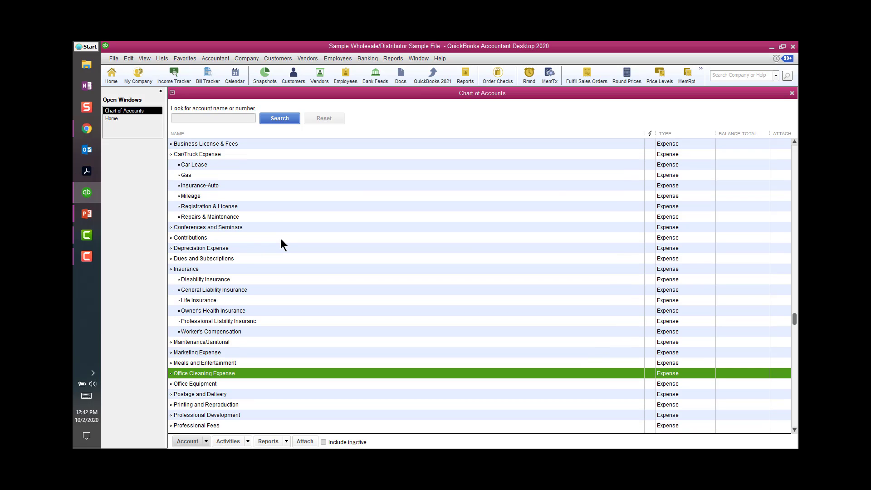
{"action": "scroll", "coordinate": [280, 245], "scroll_direction": "down", "scroll_amount": 1}
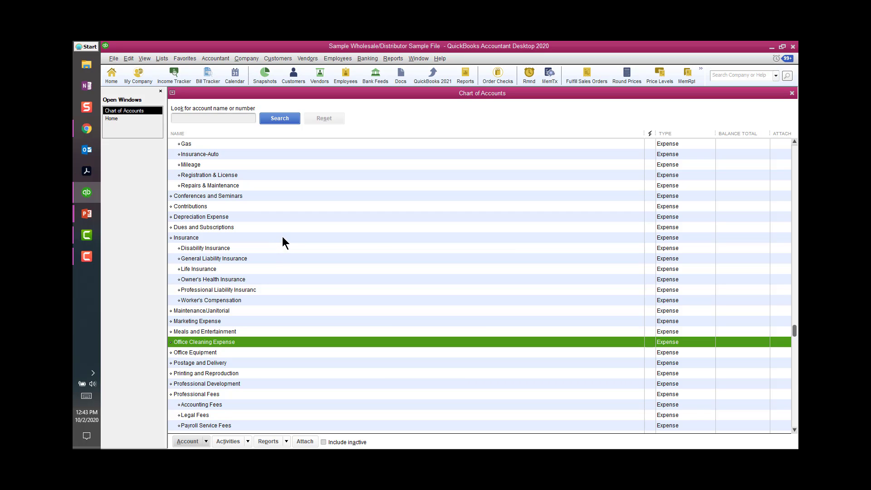
{"action": "scroll", "coordinate": [236, 331], "scroll_direction": "down", "scroll_amount": 1}
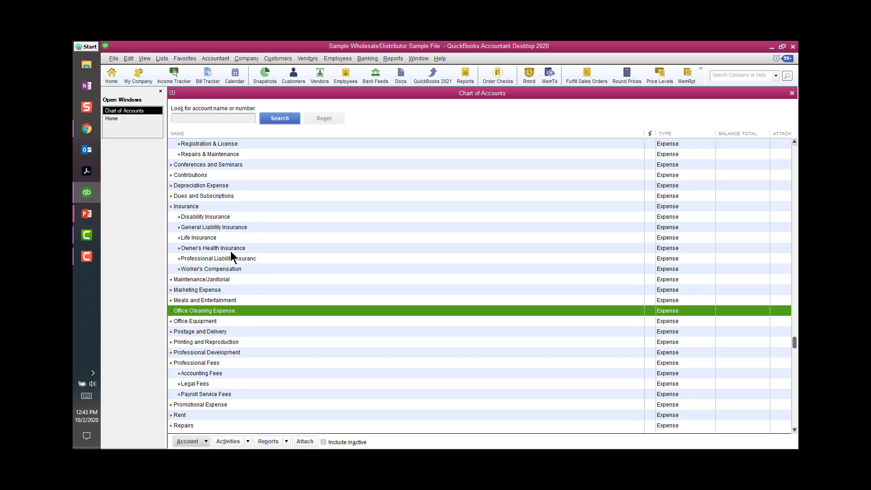
{"action": "scroll", "coordinate": [231, 252], "scroll_direction": "up", "scroll_amount": 20}
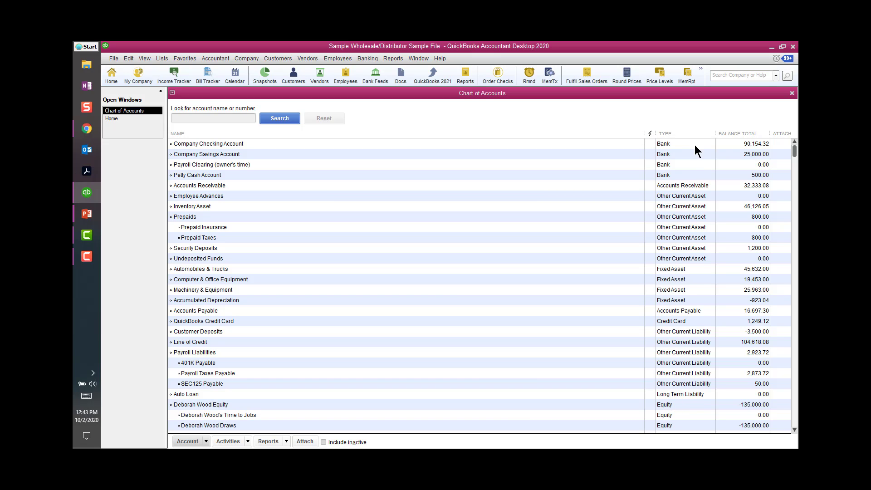
{"action": "scroll", "coordinate": [688, 329], "scroll_direction": "down", "scroll_amount": 2}
{"action": "scroll", "coordinate": [688, 331], "scroll_direction": "down", "scroll_amount": 4}
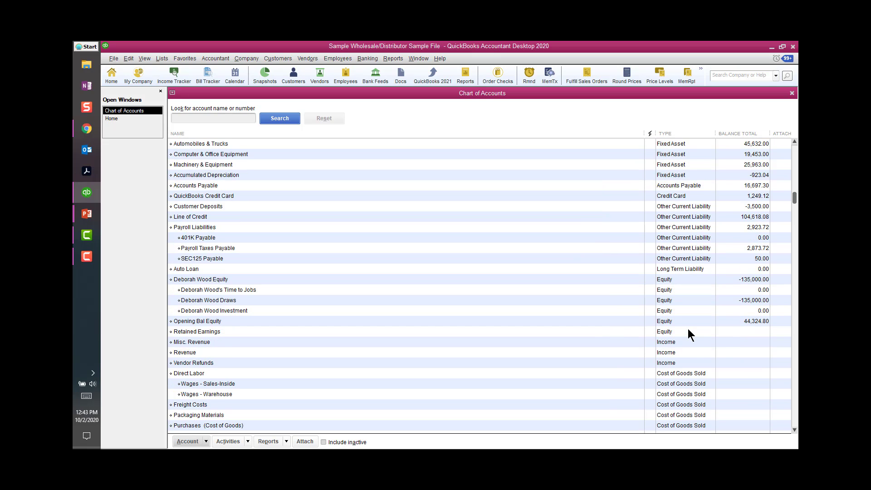
{"action": "scroll", "coordinate": [689, 333], "scroll_direction": "down", "scroll_amount": 13}
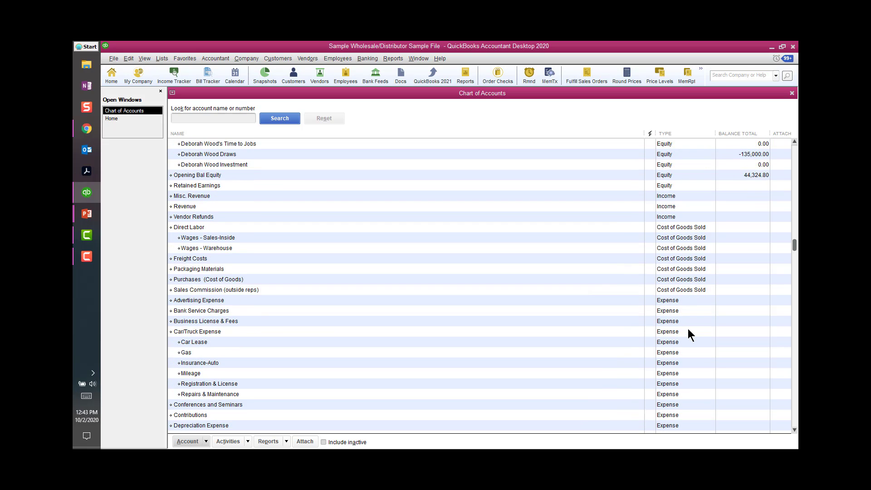
Review the remaining accounts at the end of the chart, including the Other Income, Other Expense and Non-Posting types
{"action": "scroll", "coordinate": [688, 333], "scroll_direction": "down", "scroll_amount": 4}
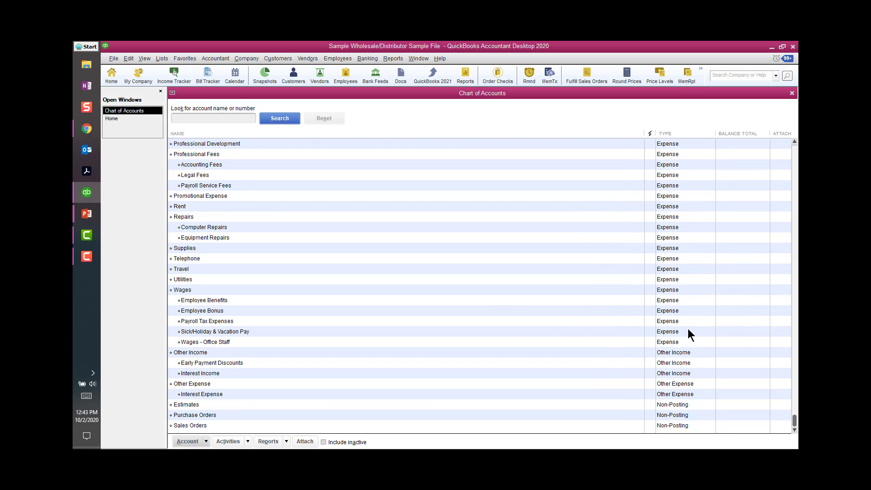
{"action": "scroll", "coordinate": [688, 333], "scroll_direction": "up", "scroll_amount": 1}
{"action": "scroll", "coordinate": [688, 332], "scroll_direction": "down", "scroll_amount": 1}
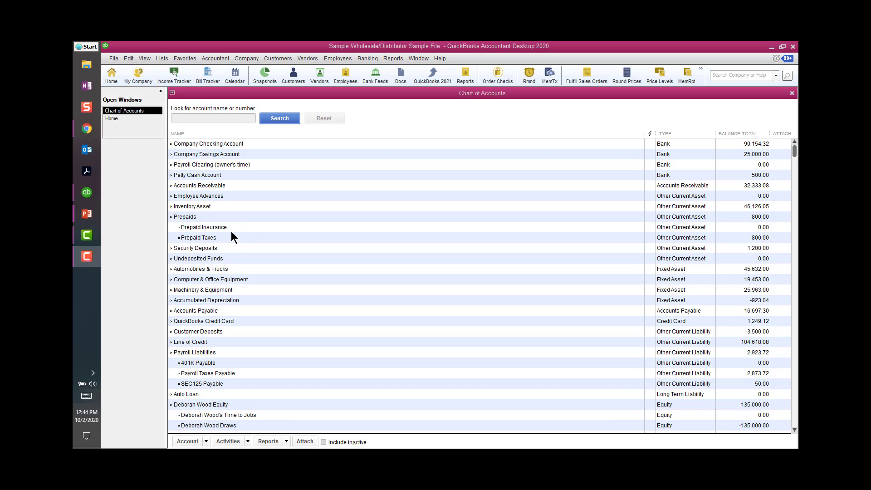
Switch to QuickBooks Online in Chrome and open the sample company's chart of accounts
{"action": "left_click", "coordinate": [86, 128]}
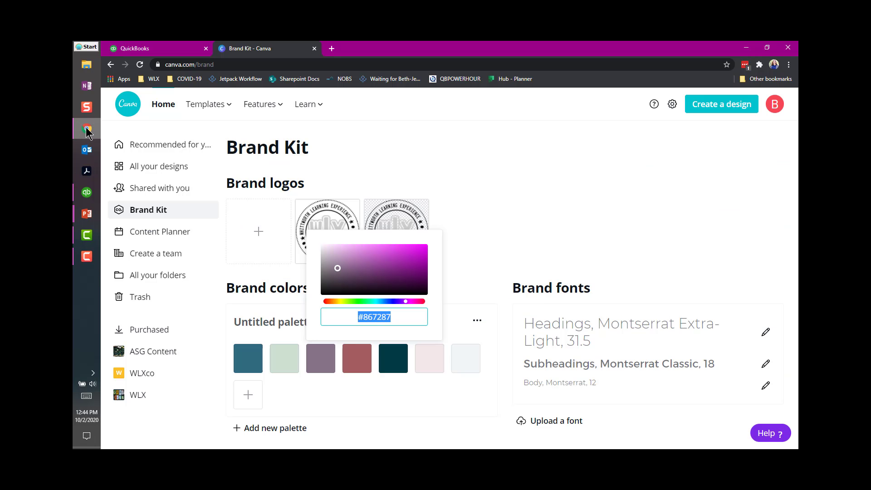
{"action": "left_click", "coordinate": [171, 49]}
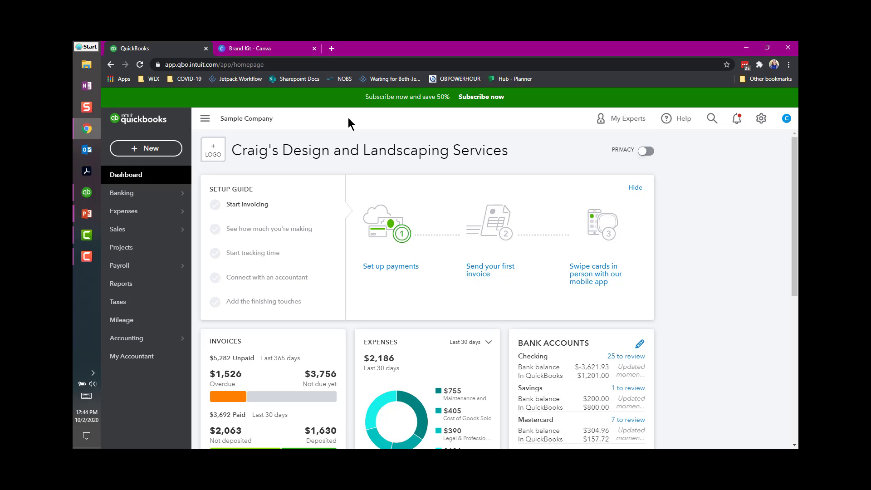
{"action": "mouse_move", "coordinate": [142, 342]}
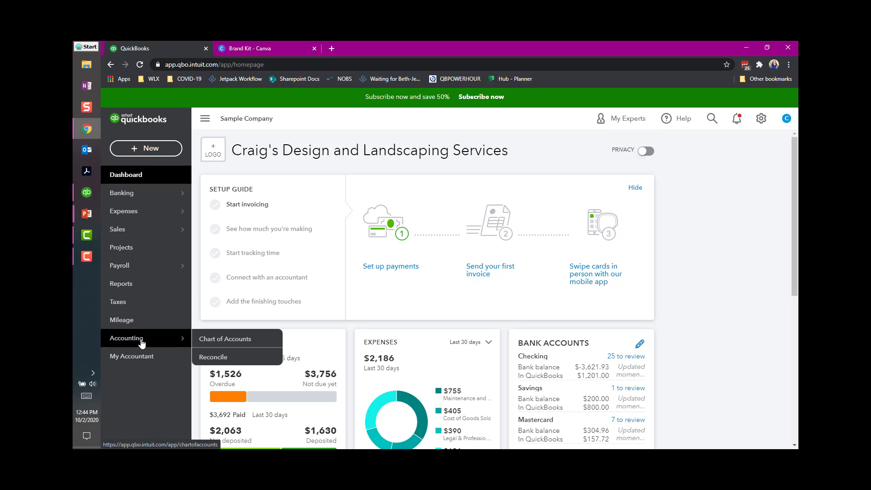
{"action": "left_click", "coordinate": [226, 341]}
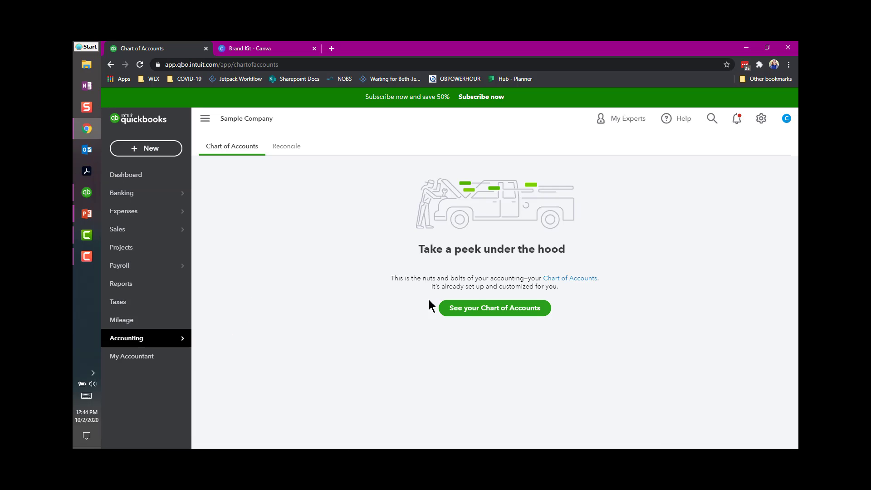
{"action": "left_click", "coordinate": [487, 308]}
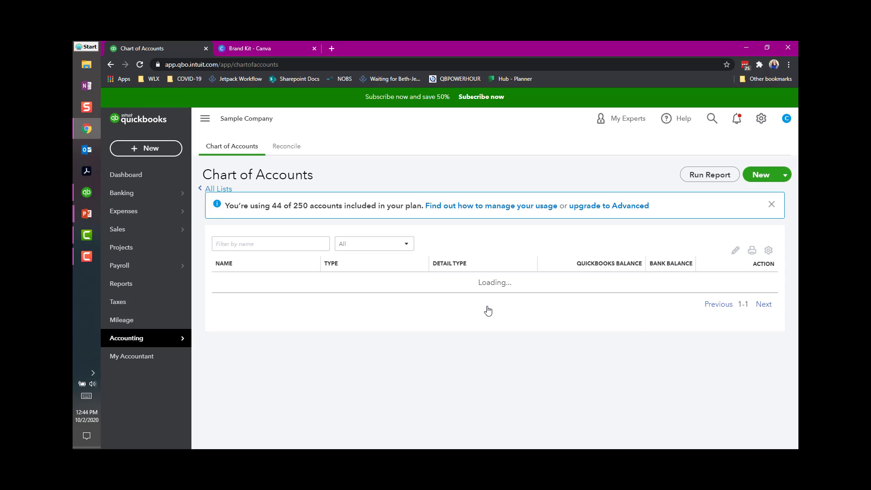
Look over the first accounts in the chart and dismiss the notice about plan account usage
{"action": "scroll", "coordinate": [442, 300], "scroll_direction": "down", "scroll_amount": 5}
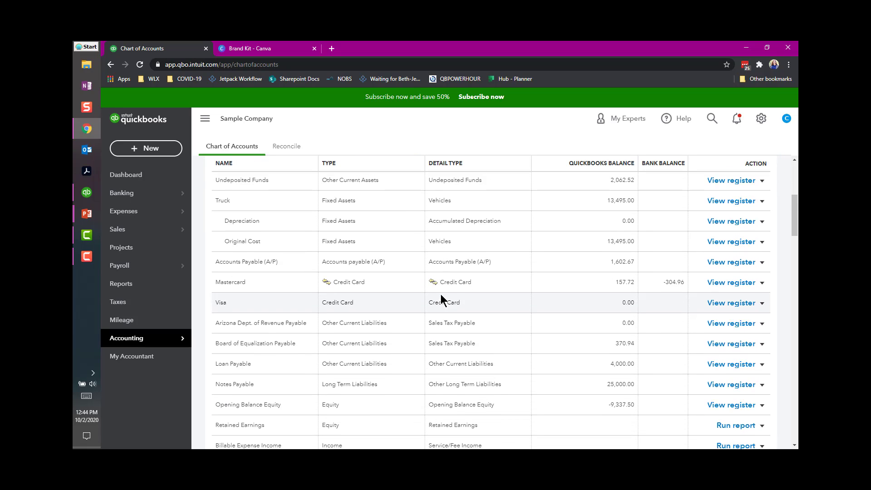
{"action": "scroll", "coordinate": [441, 299], "scroll_direction": "up", "scroll_amount": 5}
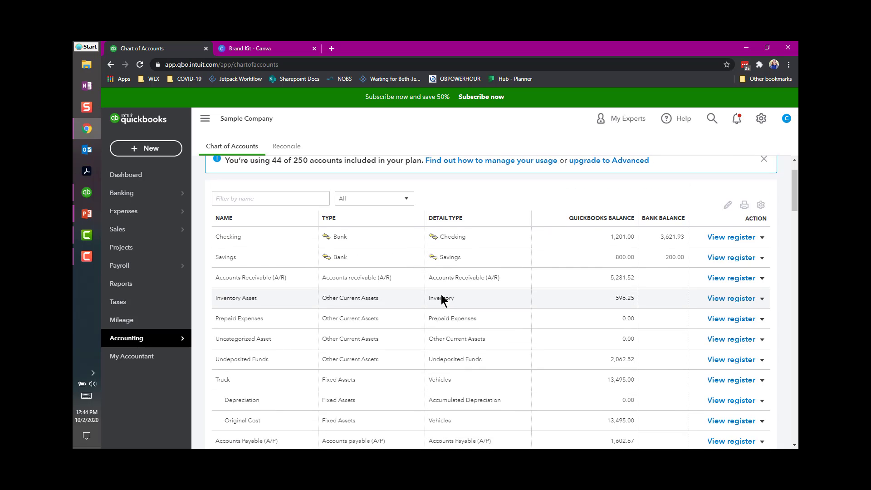
{"action": "scroll", "coordinate": [441, 299], "scroll_direction": "up", "scroll_amount": 1}
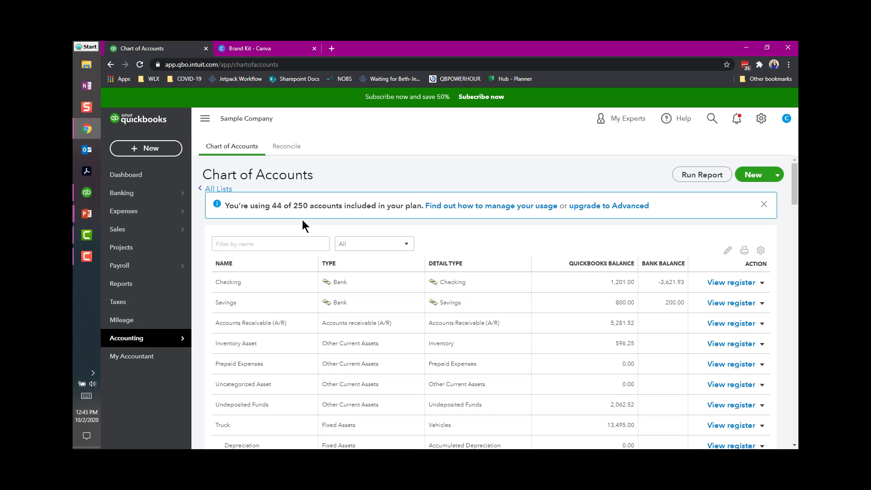
{"action": "left_click", "coordinate": [765, 206]}
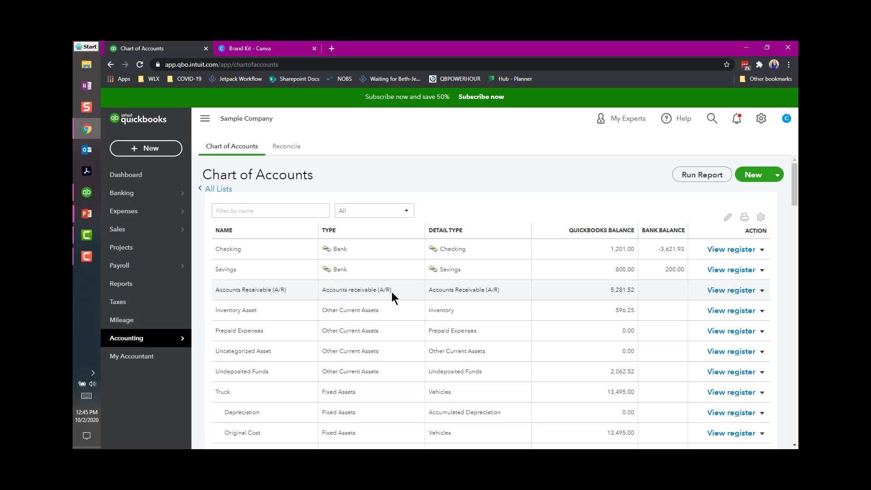
Review the order of account types and detail types from the bank accounts down through the expense accounts
{"action": "scroll", "coordinate": [391, 292], "scroll_direction": "down", "scroll_amount": 1}
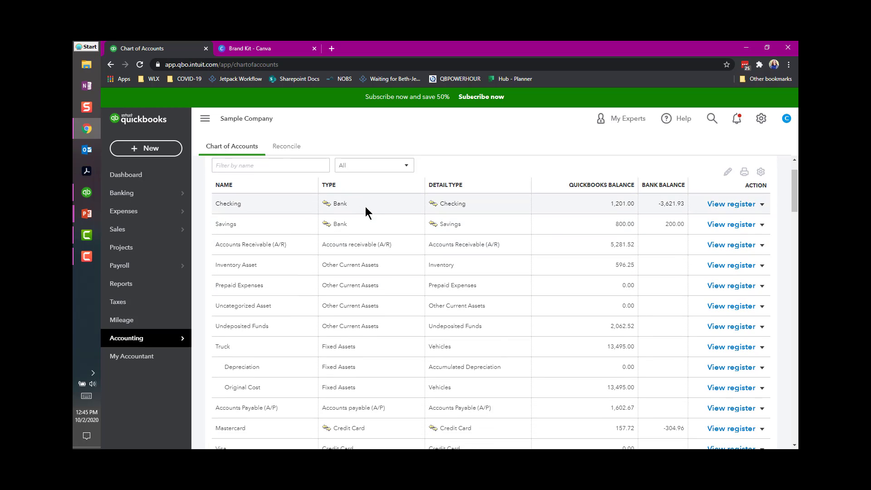
{"action": "scroll", "coordinate": [357, 339], "scroll_direction": "down", "scroll_amount": 6}
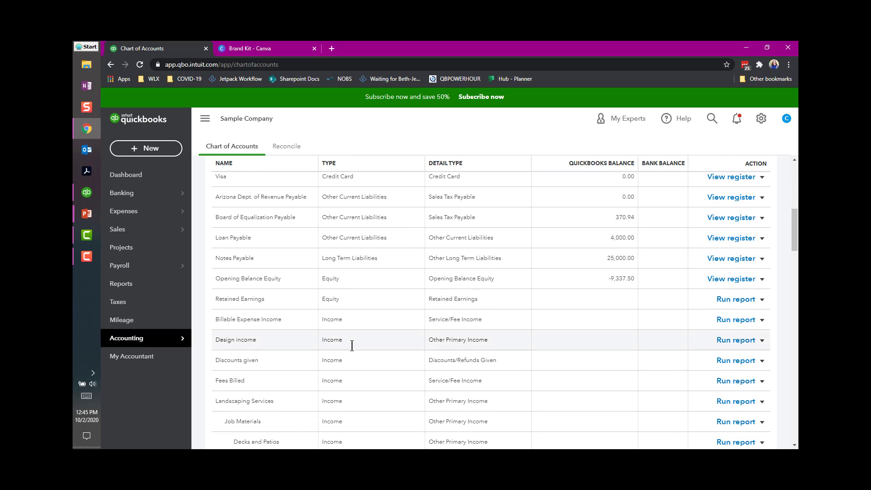
{"action": "scroll", "coordinate": [352, 347], "scroll_direction": "down", "scroll_amount": 5}
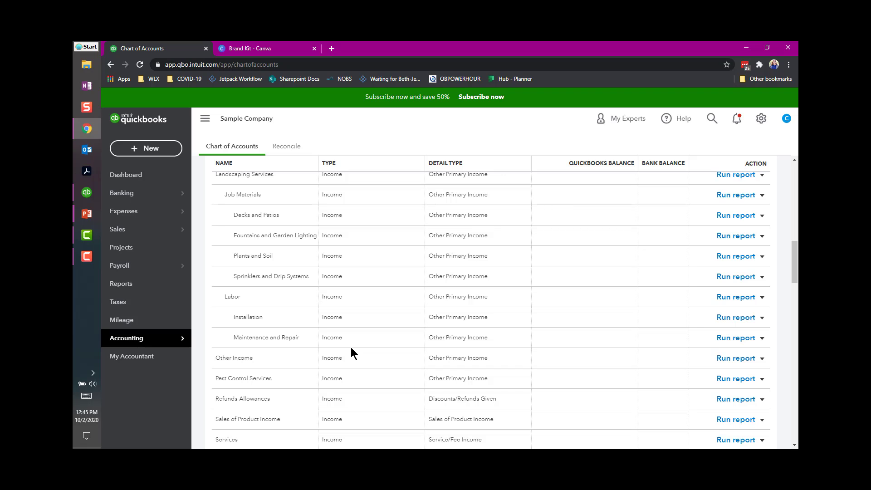
{"action": "scroll", "coordinate": [352, 352], "scroll_direction": "down", "scroll_amount": 7}
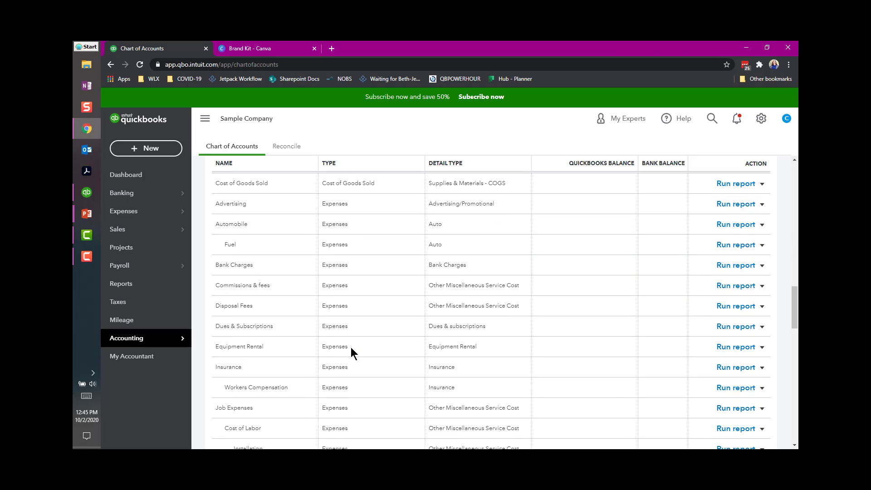
{"action": "scroll", "coordinate": [351, 349], "scroll_direction": "up", "scroll_amount": 12}
{"action": "scroll", "coordinate": [351, 353], "scroll_direction": "up", "scroll_amount": 5}
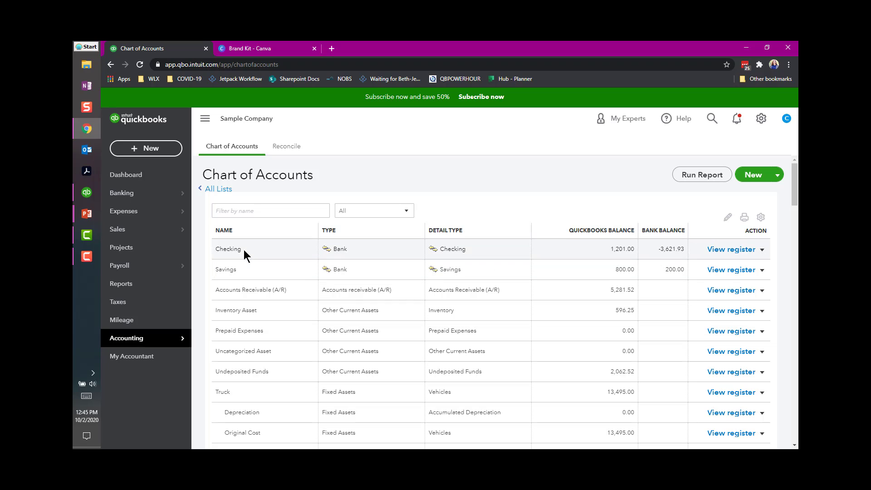
Start a new account, review the available account types, and keep Bank as the type
{"action": "left_click", "coordinate": [777, 176]}
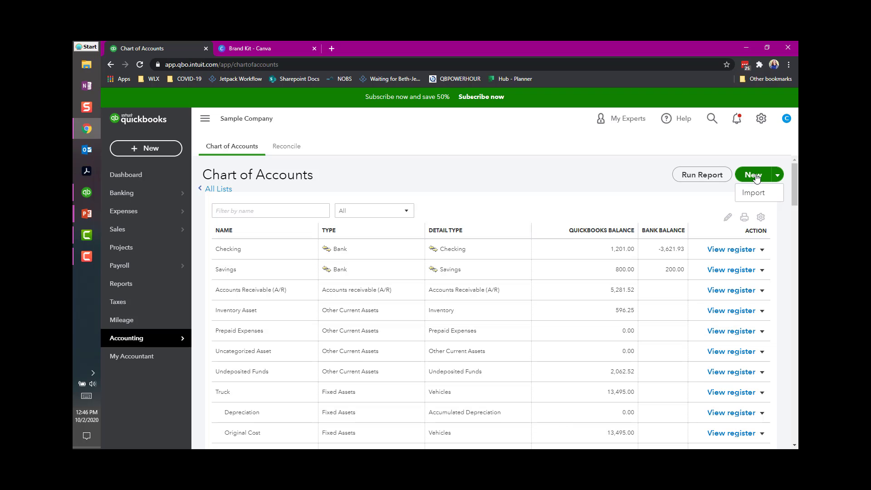
{"action": "left_click", "coordinate": [753, 175]}
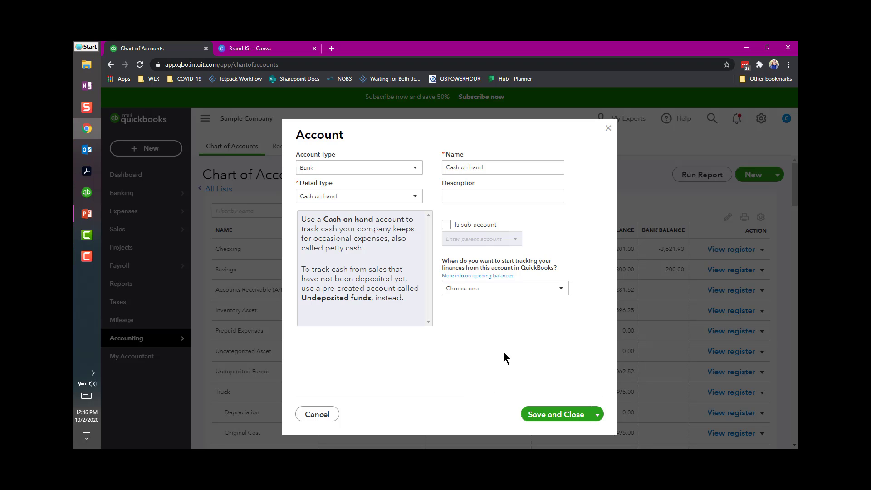
{"action": "left_click", "coordinate": [419, 169]}
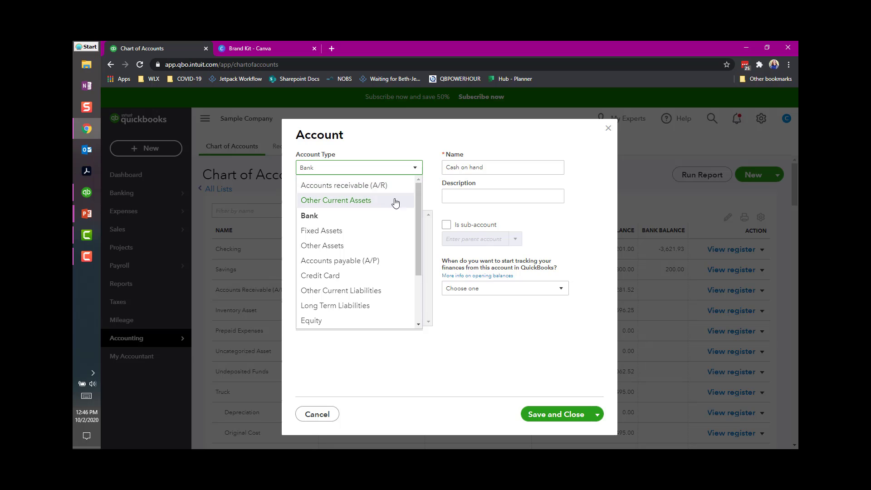
{"action": "scroll", "coordinate": [381, 269], "scroll_direction": "down", "scroll_amount": 2}
{"action": "scroll", "coordinate": [381, 269], "scroll_direction": "down", "scroll_amount": 1}
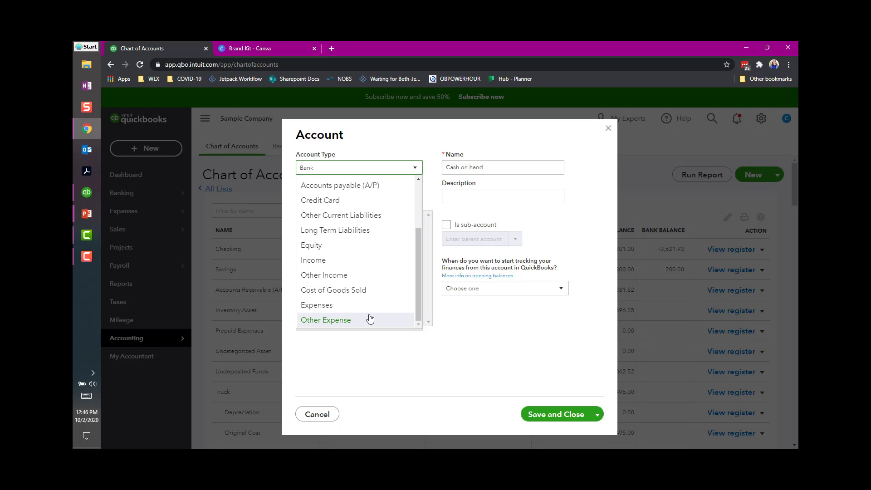
{"action": "scroll", "coordinate": [370, 318], "scroll_direction": "up", "scroll_amount": 2}
{"action": "scroll", "coordinate": [370, 318], "scroll_direction": "down", "scroll_amount": 2}
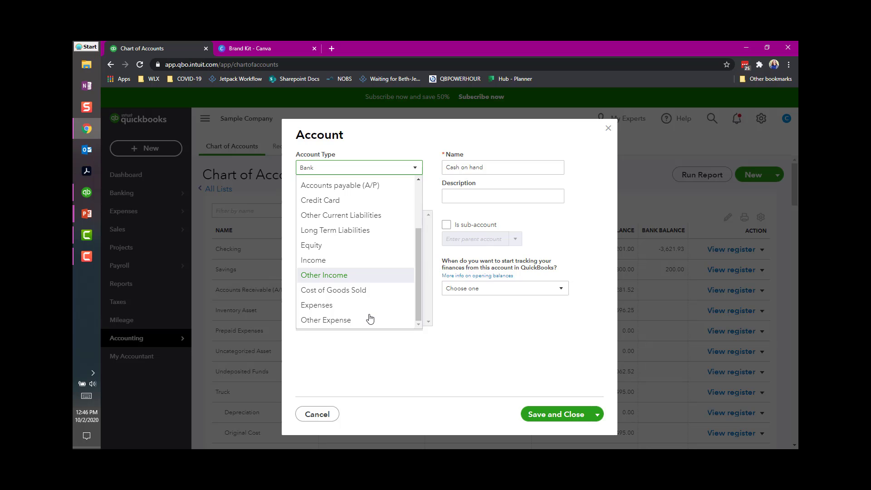
{"action": "scroll", "coordinate": [370, 318], "scroll_direction": "up", "scroll_amount": 3}
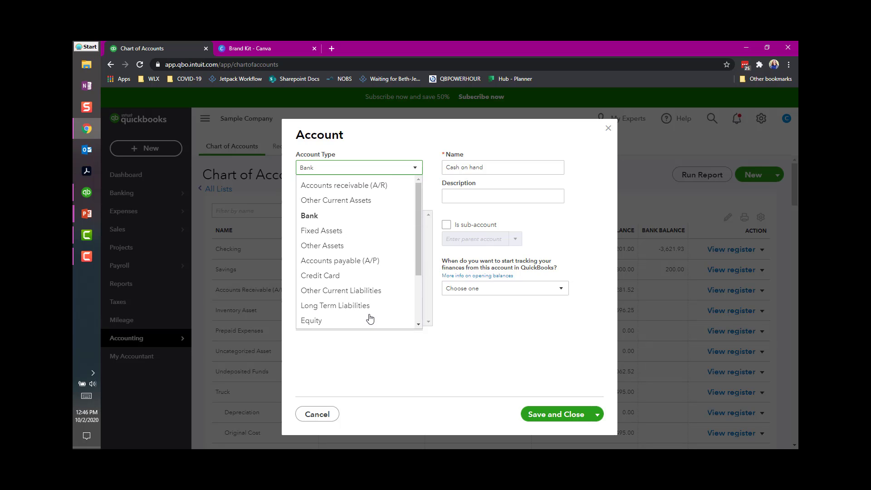
{"action": "left_click", "coordinate": [332, 215]}
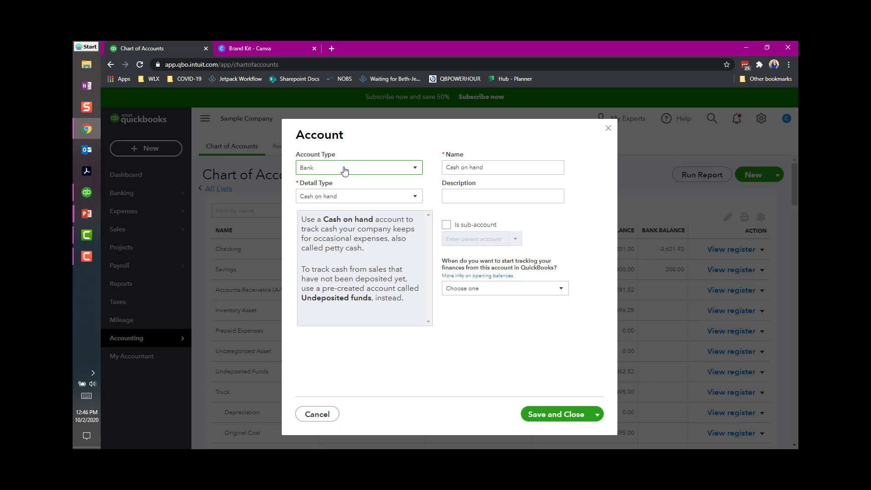
Set the detail type to Checking and name the account "Checking - Bank of America", leaving the description blank
{"action": "left_click", "coordinate": [415, 198]}
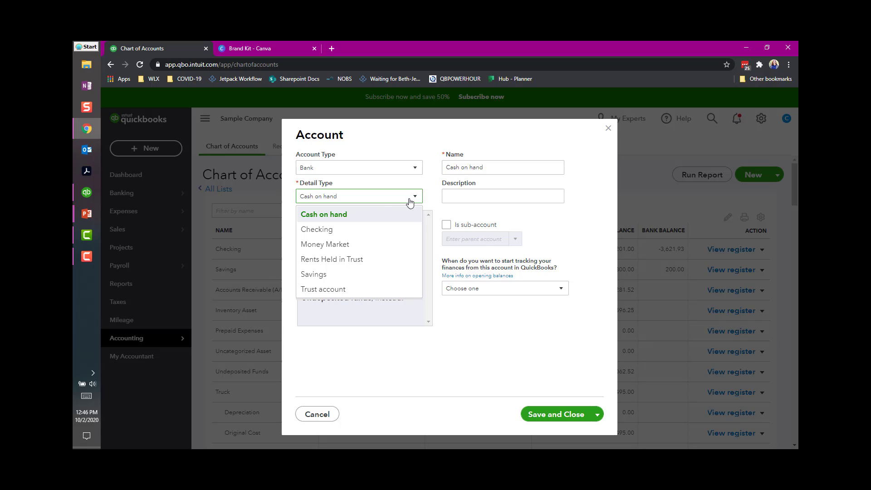
{"action": "left_click", "coordinate": [329, 232]}
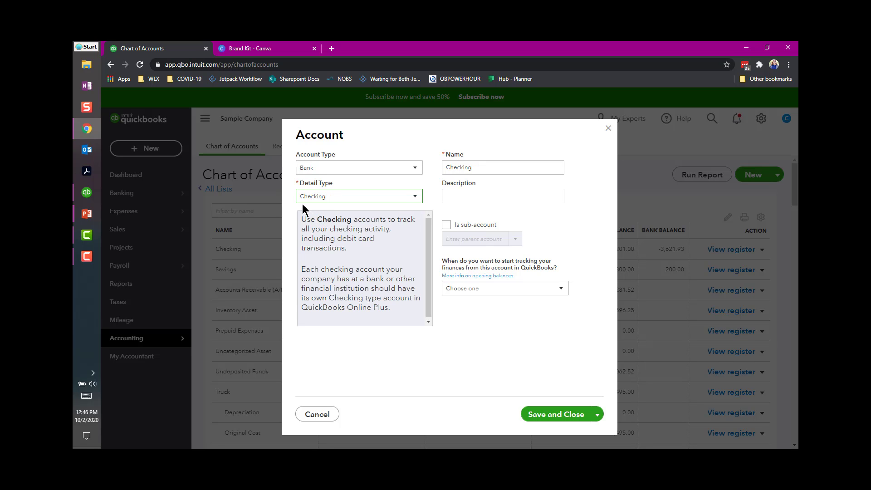
{"action": "double_click", "coordinate": [485, 166]}
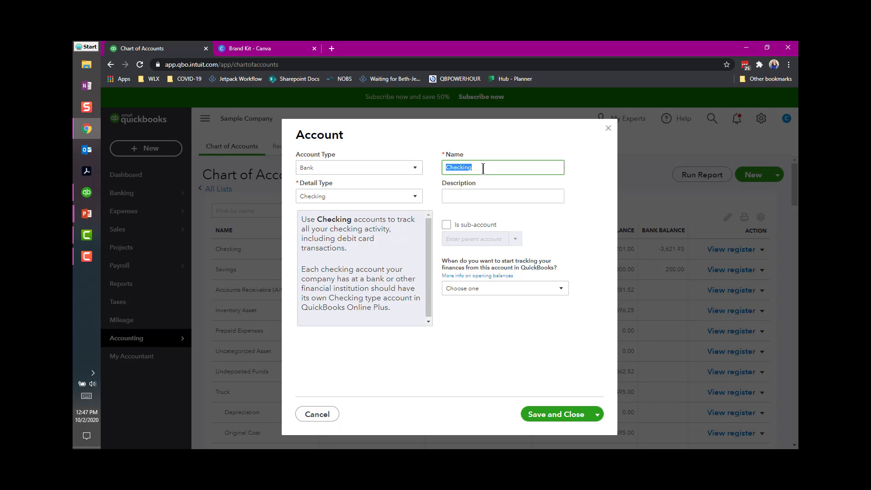
{"action": "type", "text": "Checking - Bank of America"}
{"action": "key", "text": "Tab"}
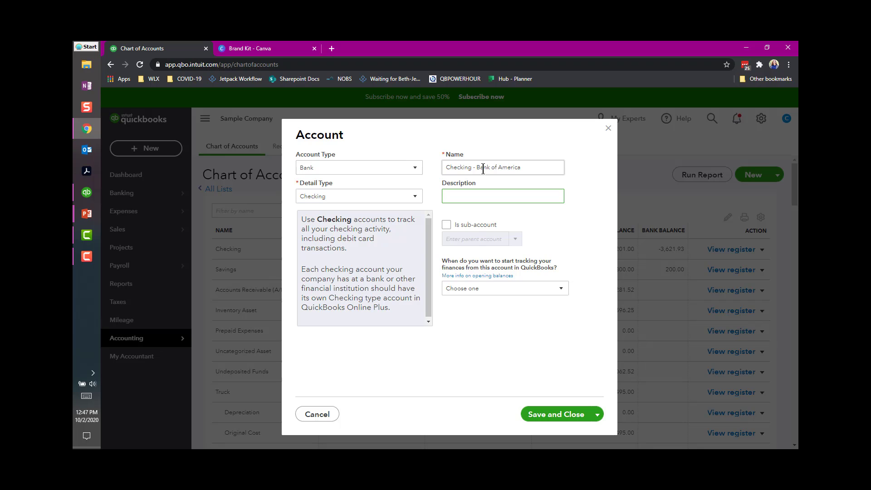
{"action": "left_click", "coordinate": [465, 200]}
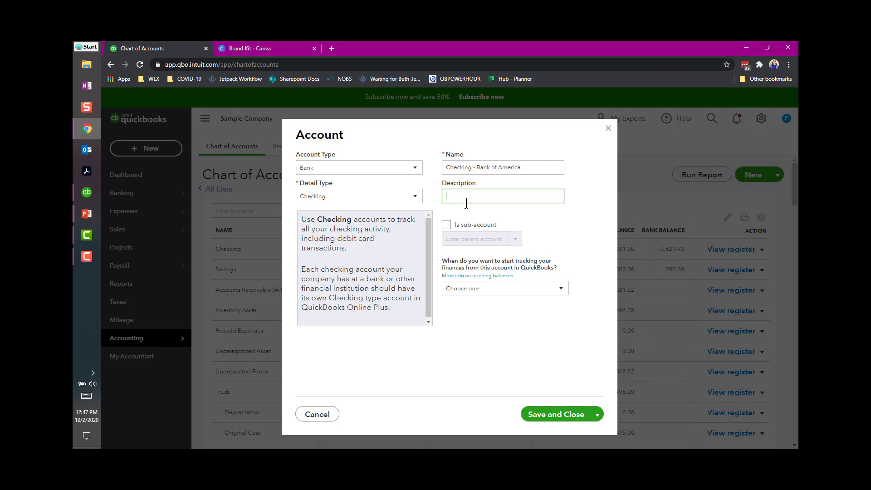
Review the parent accounts offered for a sub-account, and leave the sub-account option off
{"action": "left_click", "coordinate": [446, 224]}
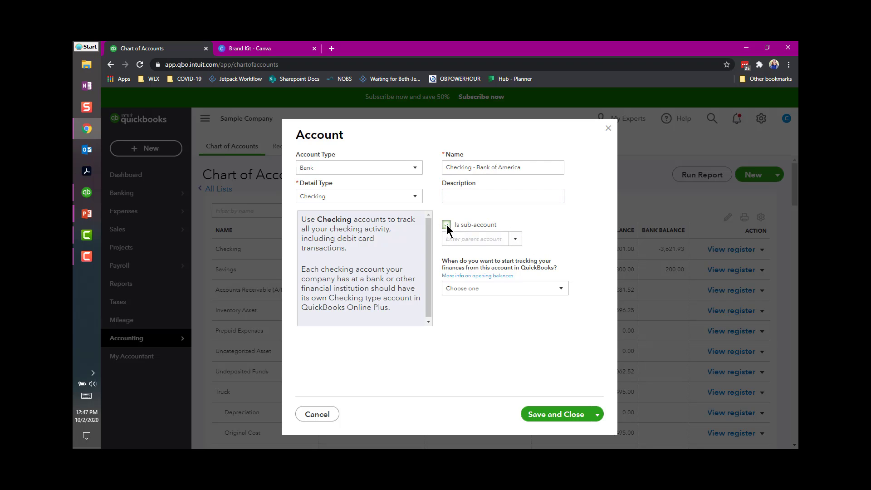
{"action": "left_click", "coordinate": [516, 239]}
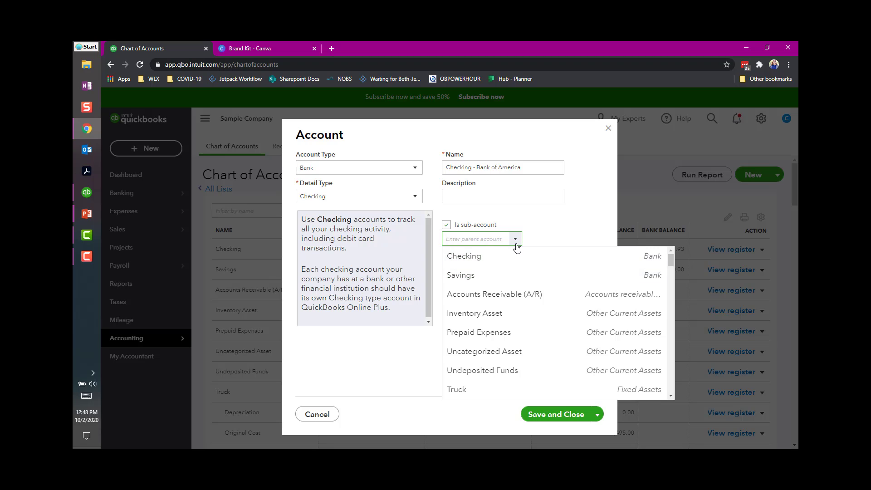
{"action": "left_click", "coordinate": [516, 239]}
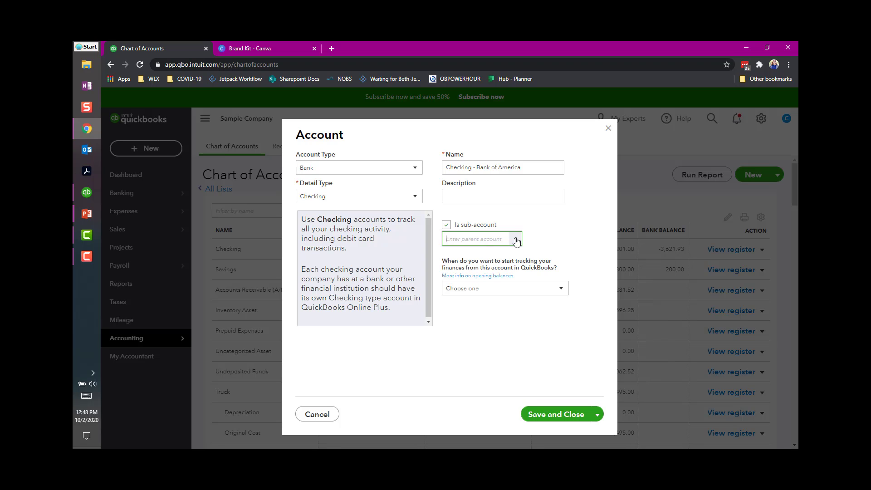
{"action": "left_click", "coordinate": [447, 226]}
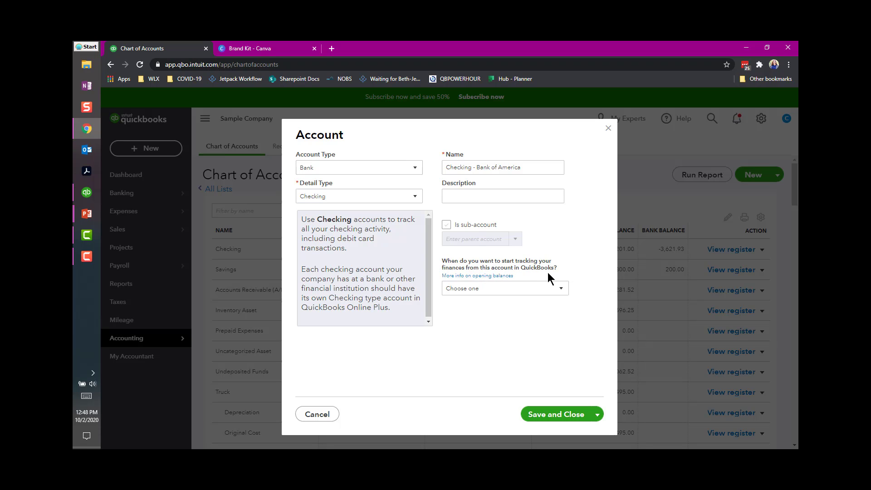
Review the start date choices for tracking the account's finances and choose Today
{"action": "left_click", "coordinate": [562, 289]}
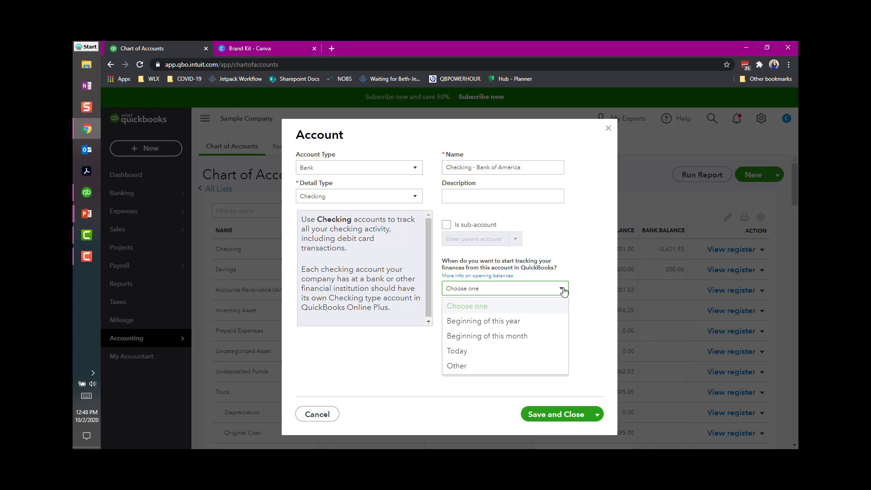
{"action": "left_click", "coordinate": [477, 291]}
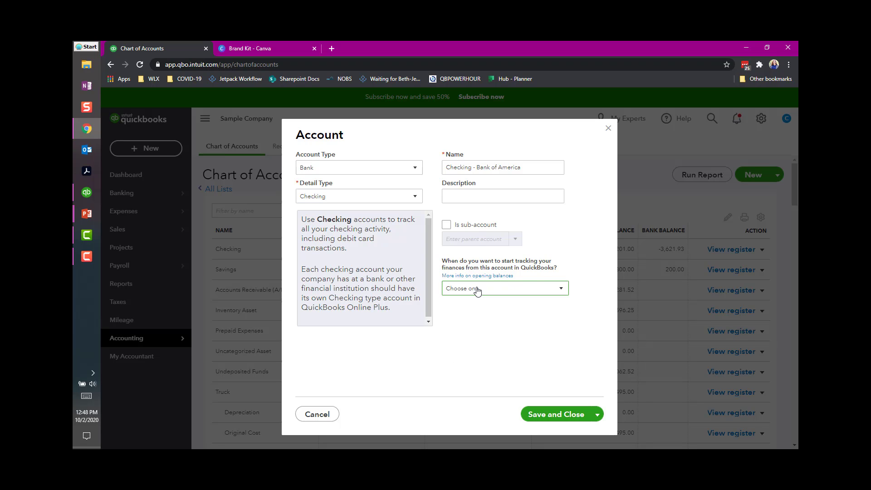
{"action": "left_click", "coordinate": [477, 291]}
{"action": "left_click", "coordinate": [459, 349]}
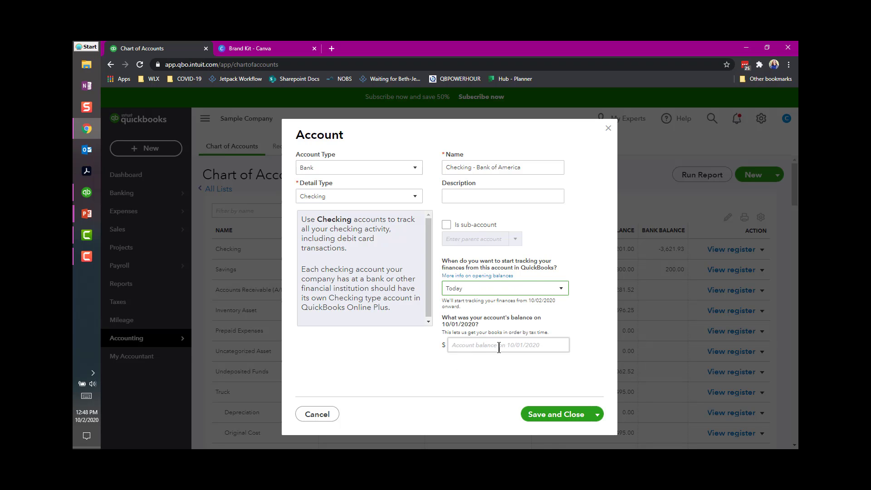
Set the account's balance on 10/01/2020 to 0 and save the new checking account
{"action": "left_click", "coordinate": [454, 346]}
{"action": "type", "text": "0"}
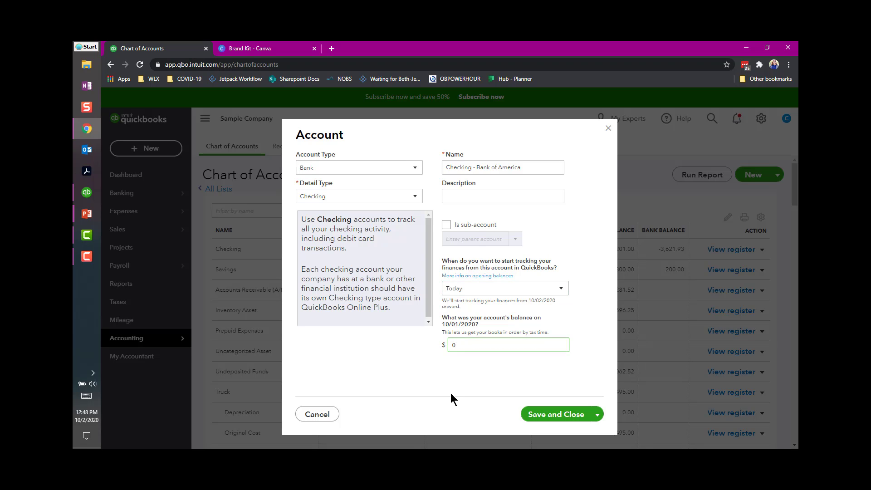
{"action": "key", "text": "Tab"}
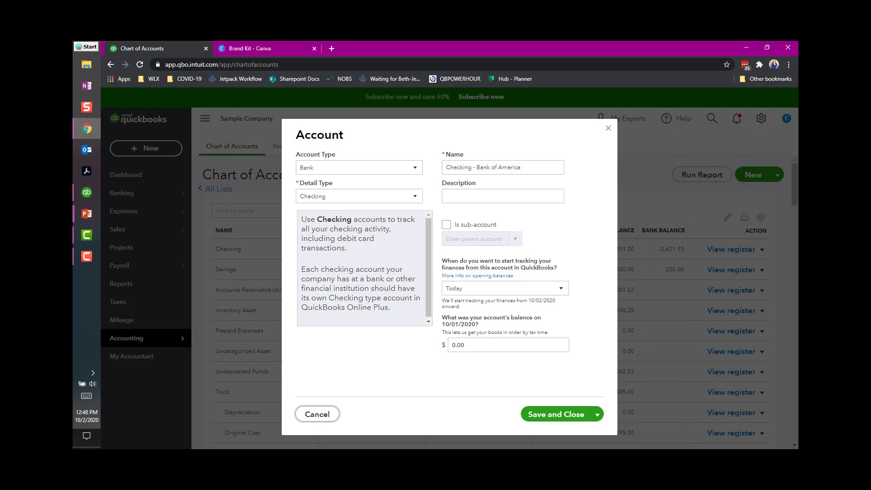
{"action": "key", "text": "F10"}
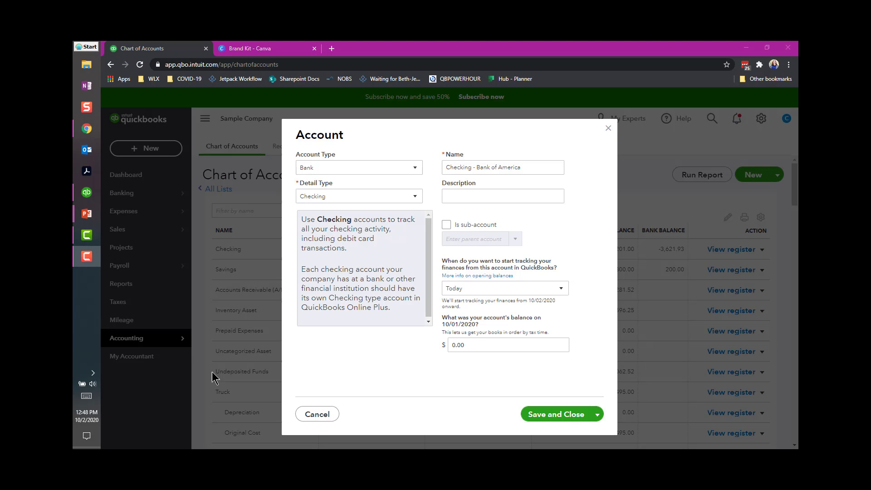
{"action": "left_click", "coordinate": [569, 415]}
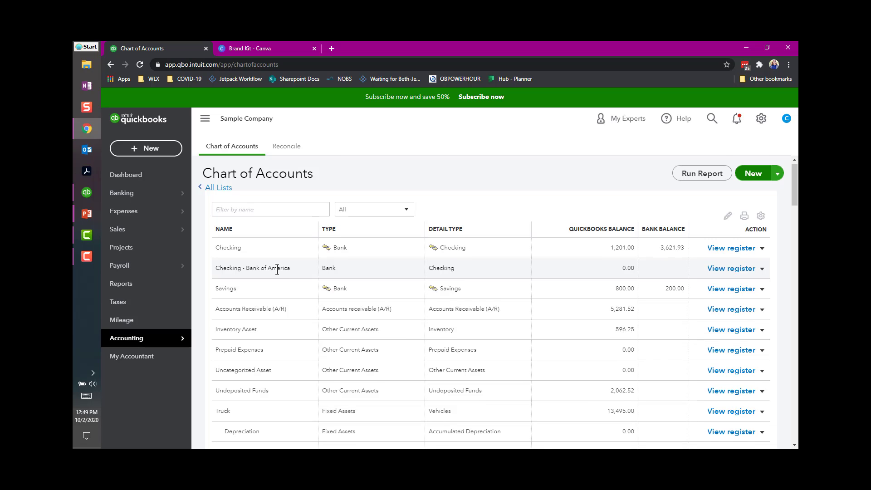
Rename the "Checking - Bank of America" account to "Checking - BOA" and save the change
{"action": "scroll", "coordinate": [277, 270], "scroll_direction": "down", "scroll_amount": 1}
{"action": "scroll", "coordinate": [277, 270], "scroll_direction": "up", "scroll_amount": 1}
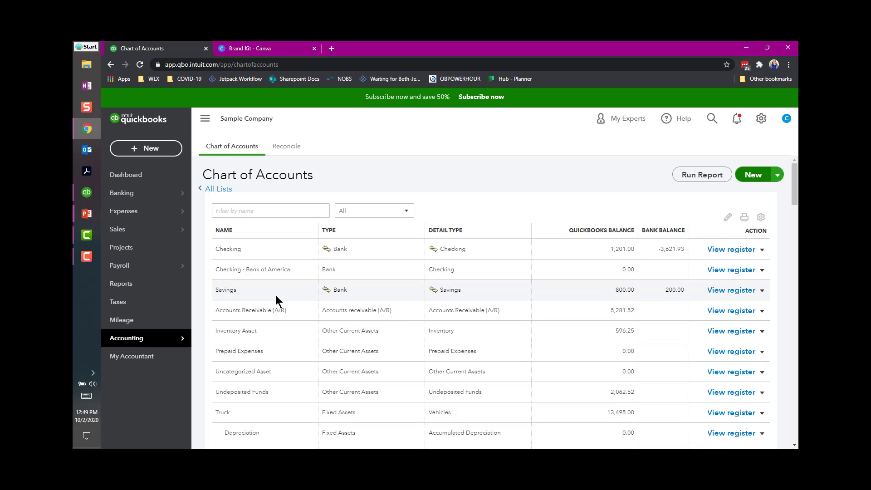
{"action": "scroll", "coordinate": [276, 296], "scroll_direction": "down", "scroll_amount": 2}
{"action": "scroll", "coordinate": [276, 301], "scroll_direction": "up", "scroll_amount": 1}
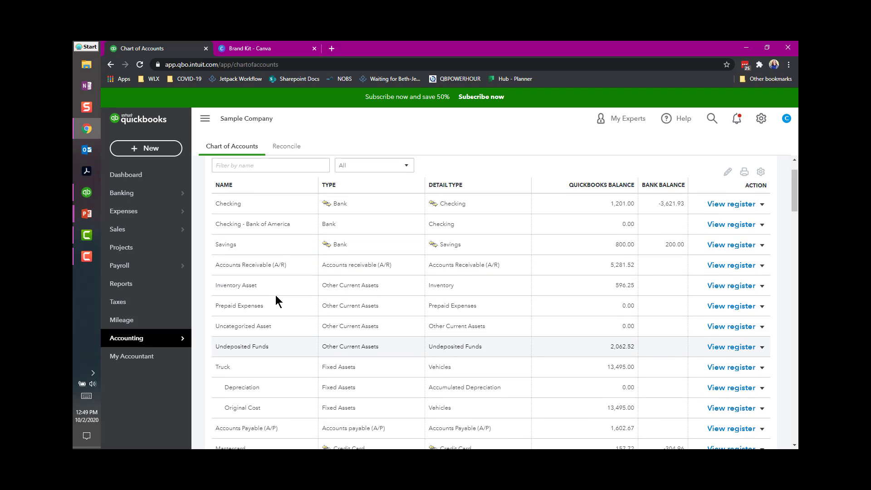
{"action": "scroll", "coordinate": [276, 295], "scroll_direction": "up", "scroll_amount": 1}
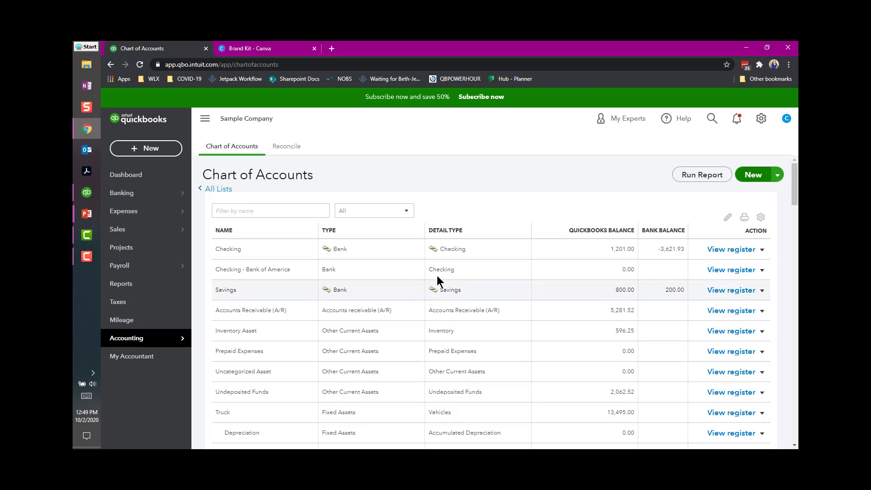
{"action": "left_click", "coordinate": [762, 271]}
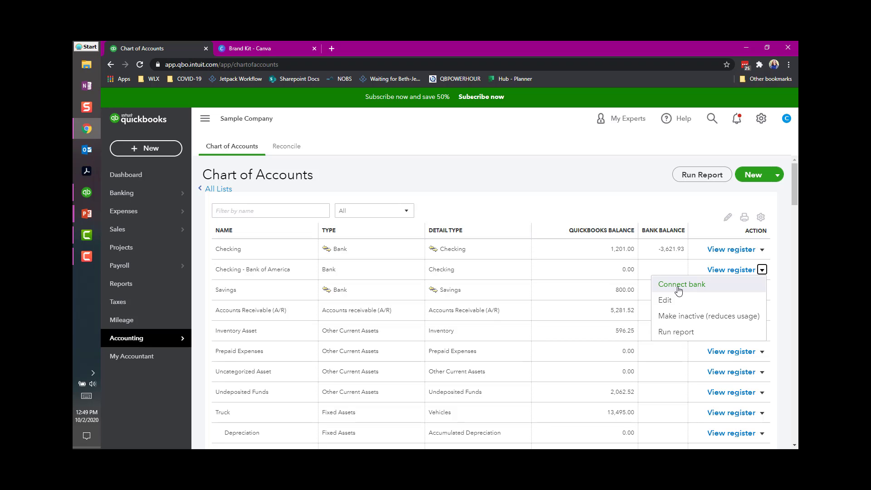
{"action": "left_click", "coordinate": [665, 301]}
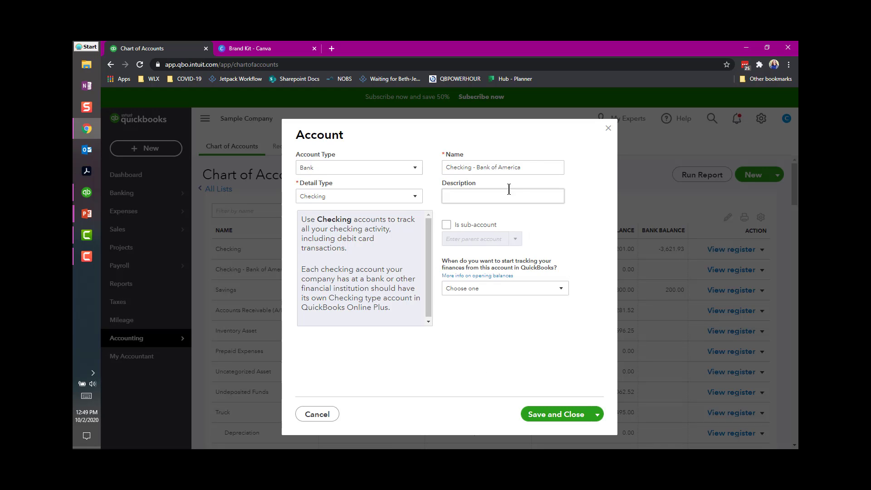
{"action": "triple_click", "coordinate": [529, 168]}
{"action": "left_click", "coordinate": [529, 167]}
{"action": "key", "text": "BackSpace"}
{"action": "key", "text": "BackSpace"}
{"action": "key", "text": "BackSpace"}
{"action": "key", "text": "BackSpace"}
{"action": "key", "text": "BackSpace"}
{"action": "key", "text": "BackSpace"}
{"action": "key", "text": "BackSpace"}
{"action": "key", "text": "BackSpace"}
{"action": "key", "text": "BackSpace"}
{"action": "key", "text": "BackSpace"}
{"action": "key", "text": "BackSpace"}
{"action": "key", "text": "BackSpace"}
{"action": "key", "text": "BackSpace"}
{"action": "key", "text": "BackSpace"}
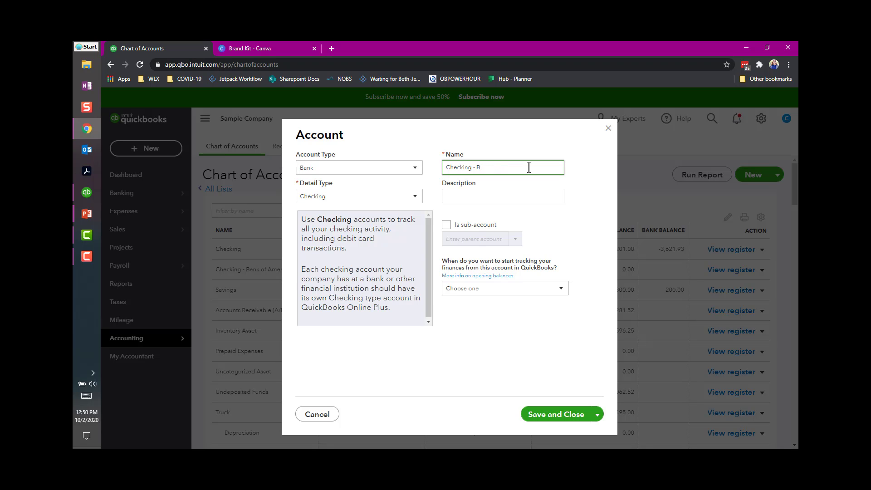
{"action": "type", "text": "OA"}
{"action": "left_click", "coordinate": [555, 418]}
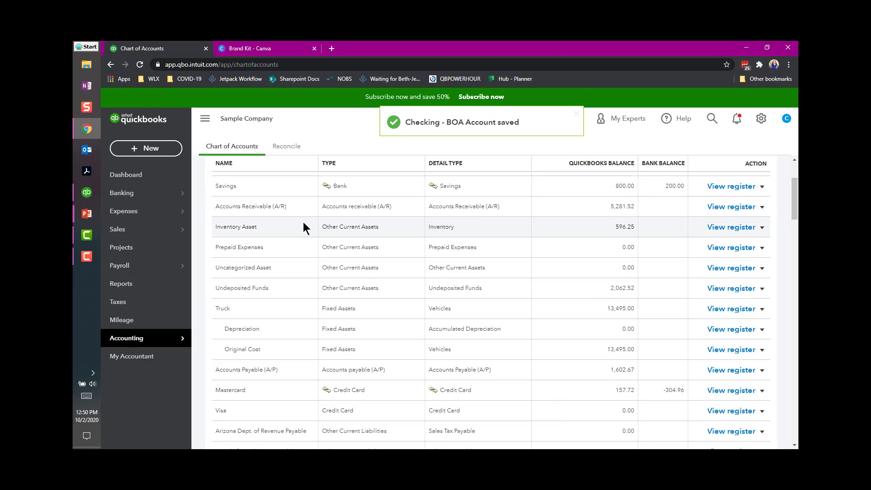
Review the actions available for the "Checking - BOA" account and its account details, closing them without changes
{"action": "scroll", "coordinate": [303, 227], "scroll_direction": "up", "scroll_amount": 1}
{"action": "scroll", "coordinate": [303, 227], "scroll_direction": "up", "scroll_amount": 2}
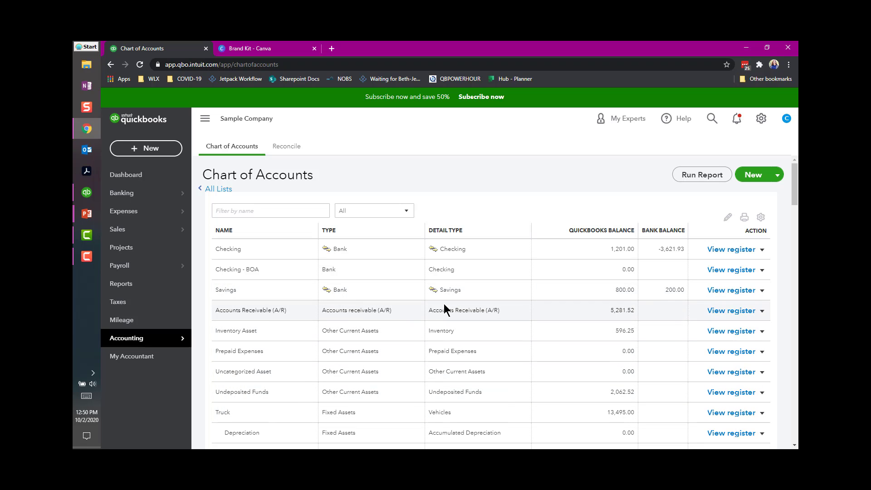
{"action": "left_click", "coordinate": [762, 270]}
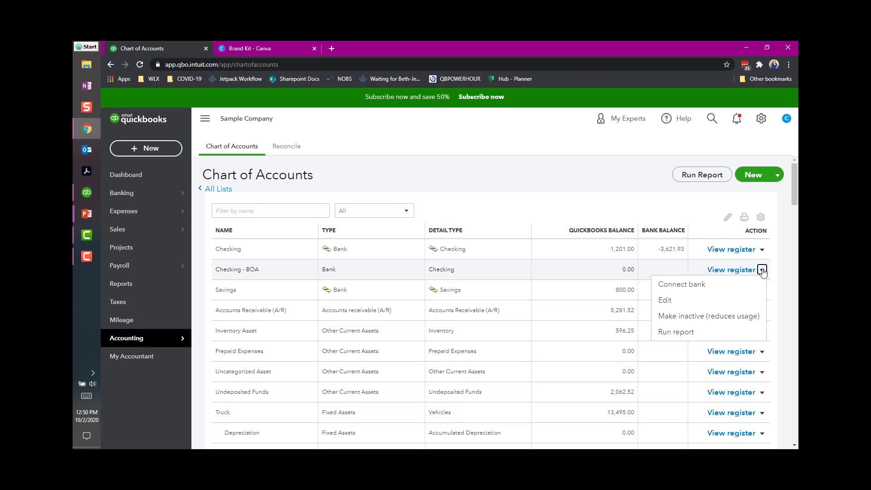
{"action": "left_click", "coordinate": [762, 270]}
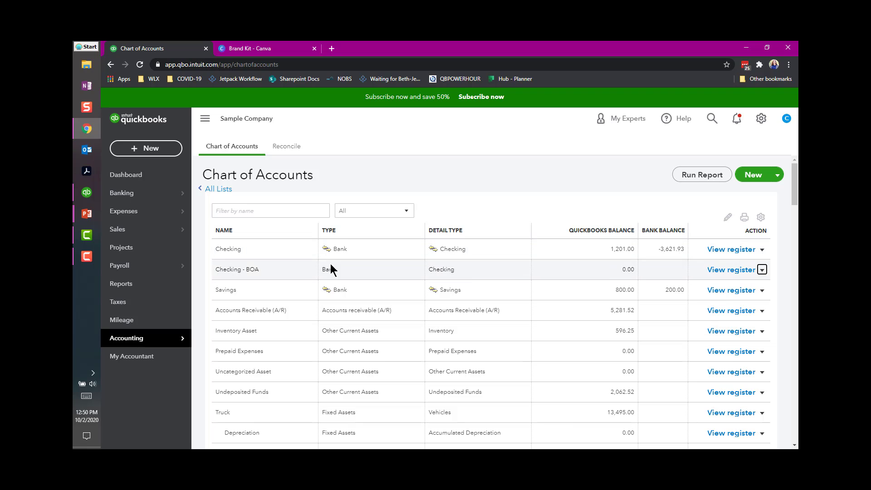
{"action": "left_click", "coordinate": [762, 270]}
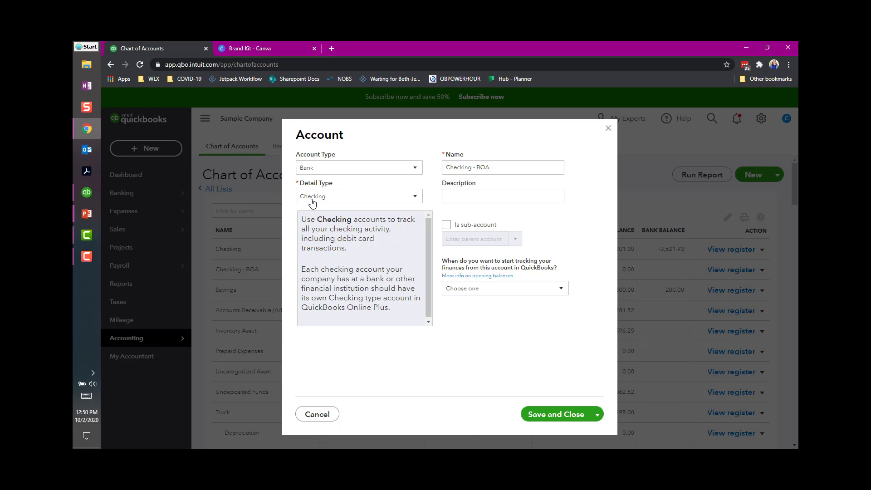
{"action": "left_click", "coordinate": [609, 128]}
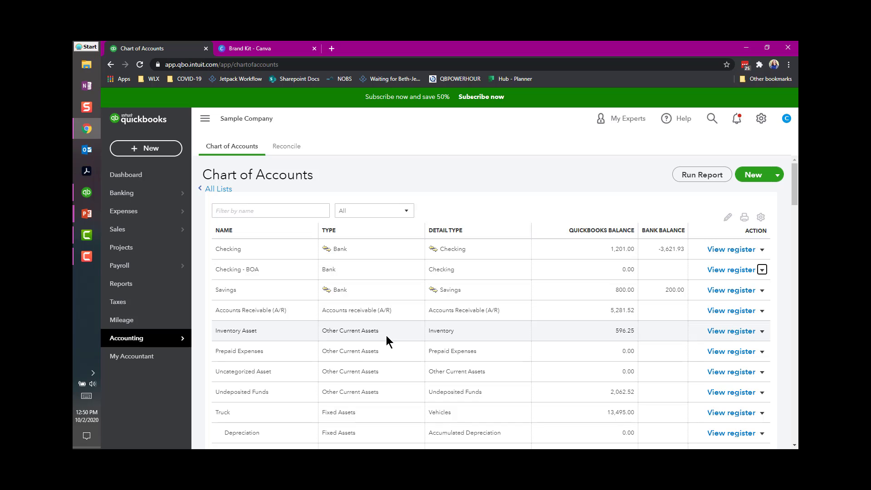
{"action": "scroll", "coordinate": [388, 343], "scroll_direction": "down", "scroll_amount": 1}
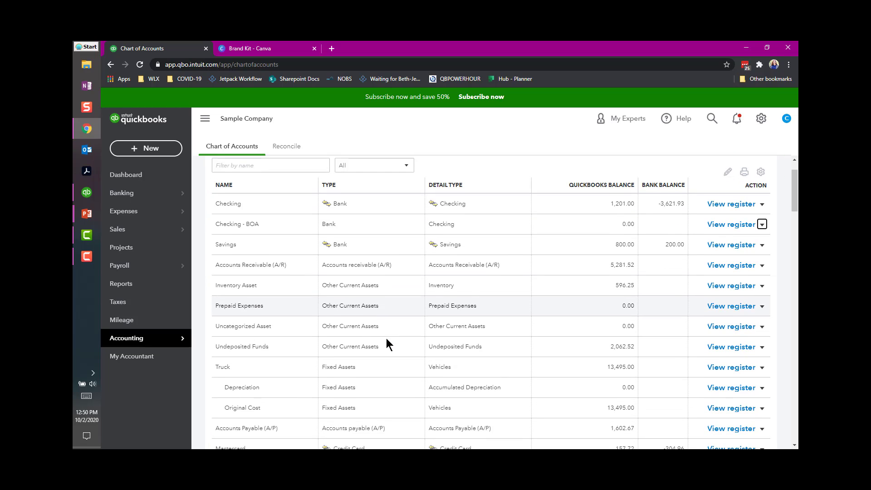
{"action": "scroll", "coordinate": [388, 343], "scroll_direction": "up", "scroll_amount": 1}
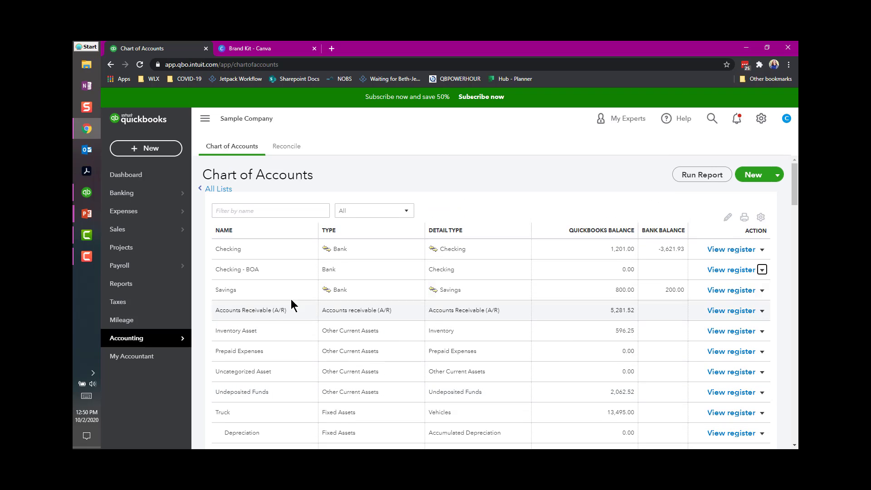